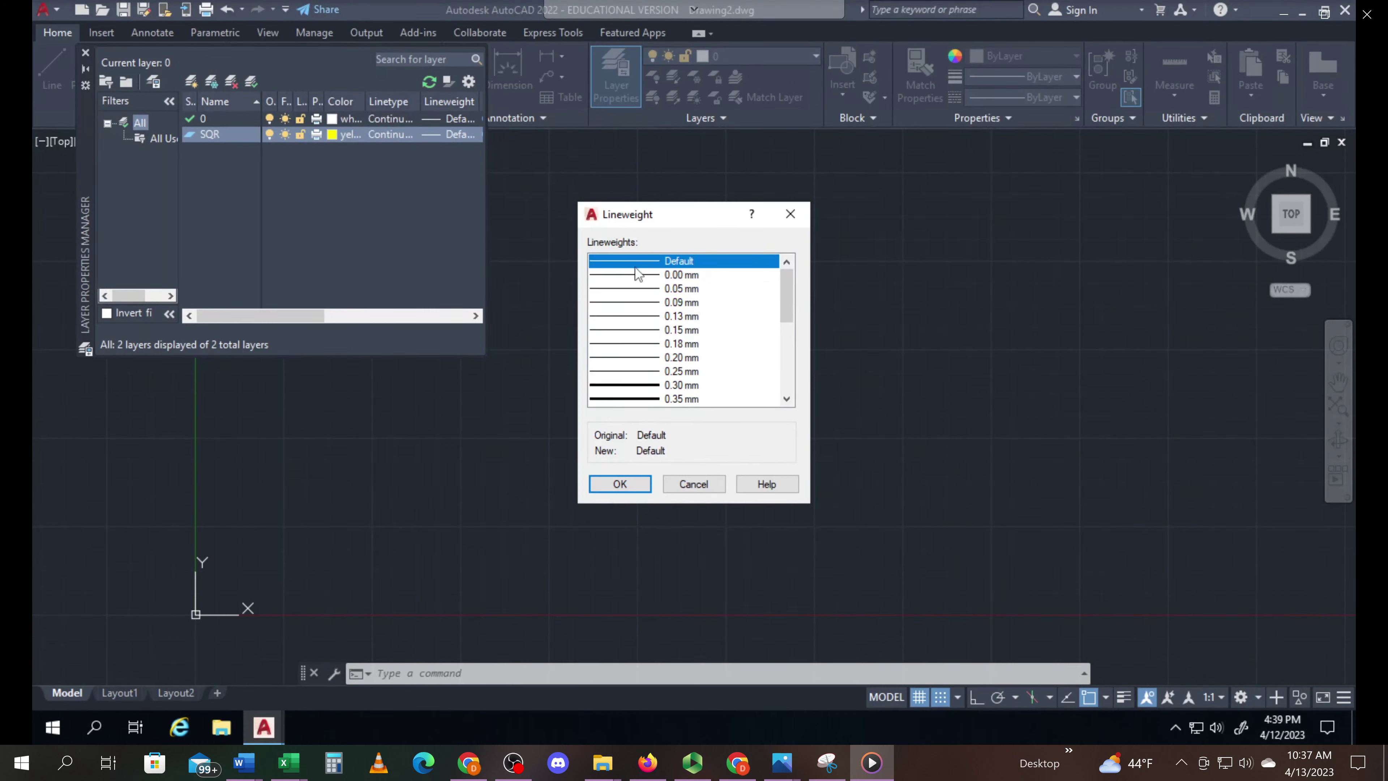
Step: Pick 0.60 mm from the Lineweight list and confirm it for the SQR layer
left_click_drag(787, 309, 784, 329)
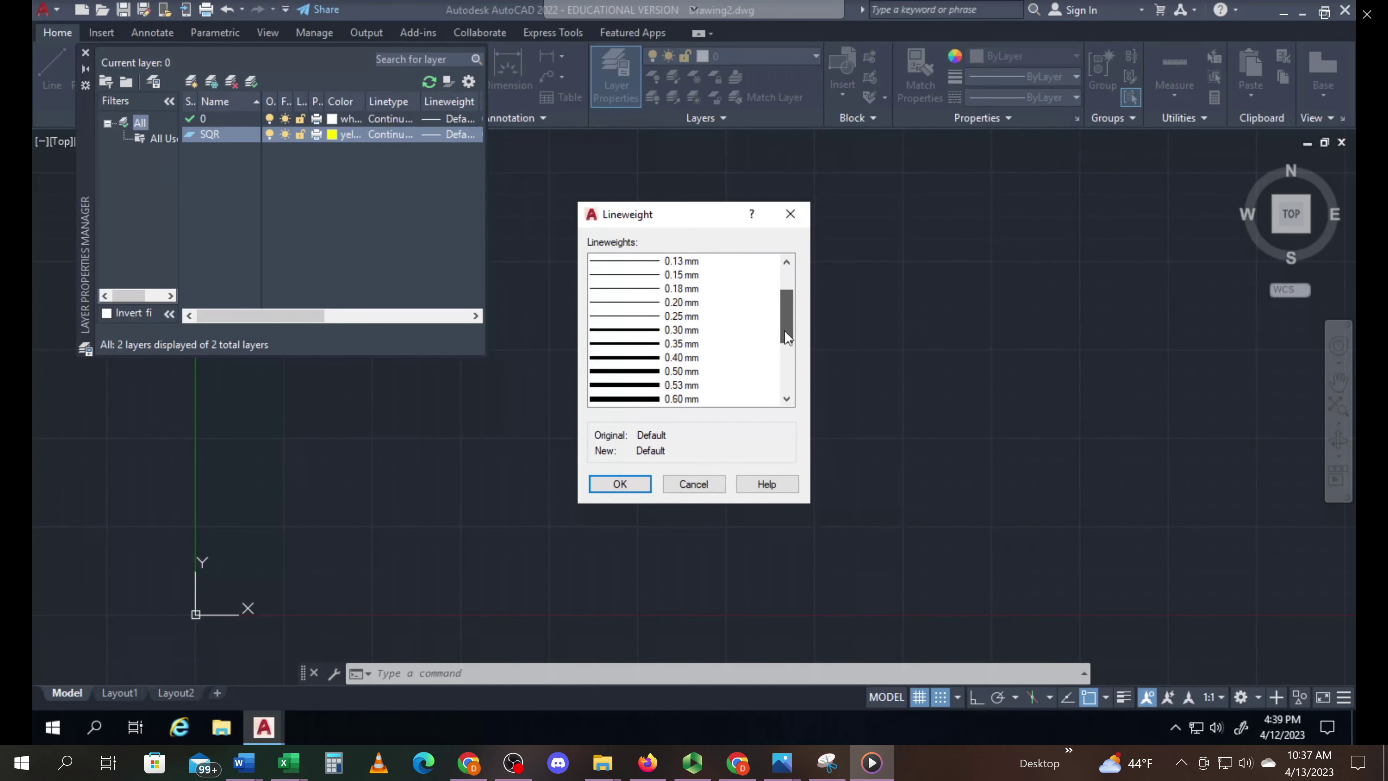
left_click(673, 403)
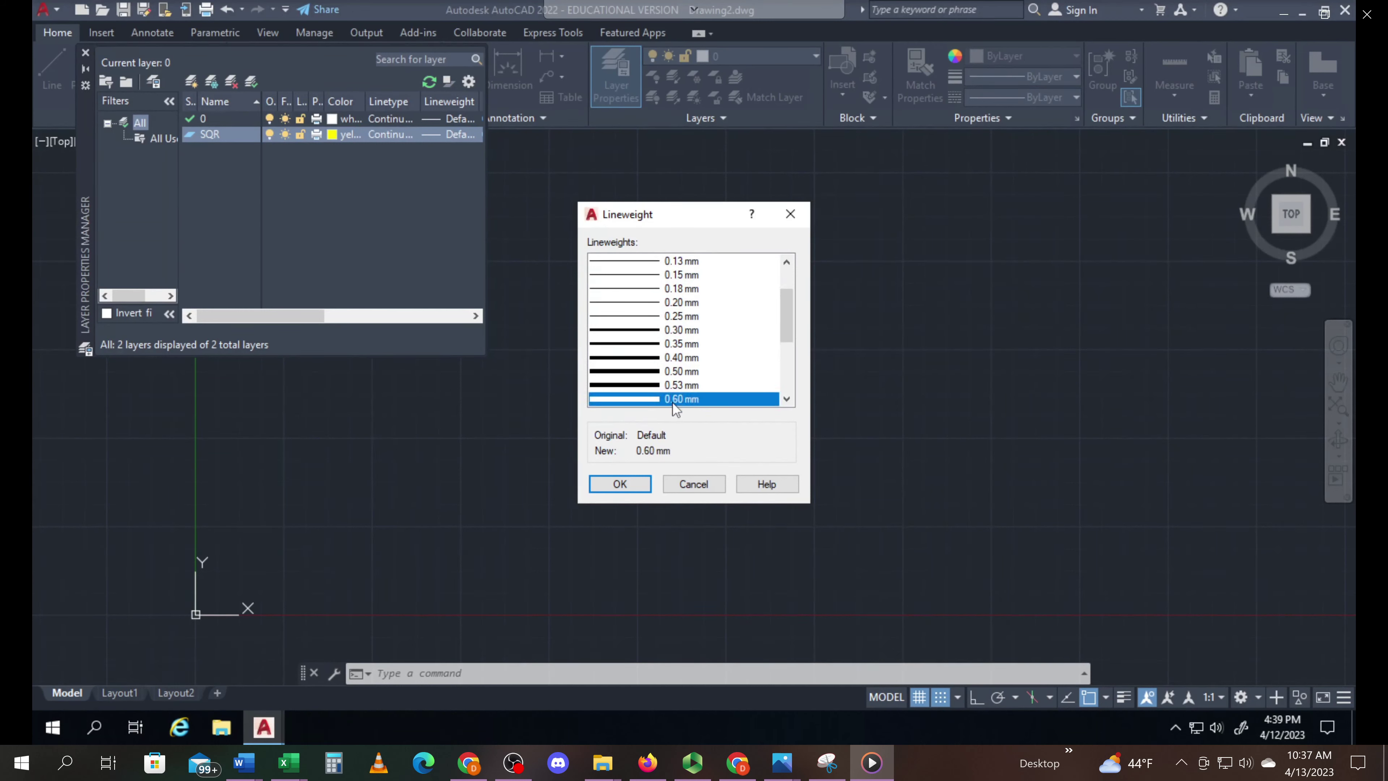
left_click(619, 484)
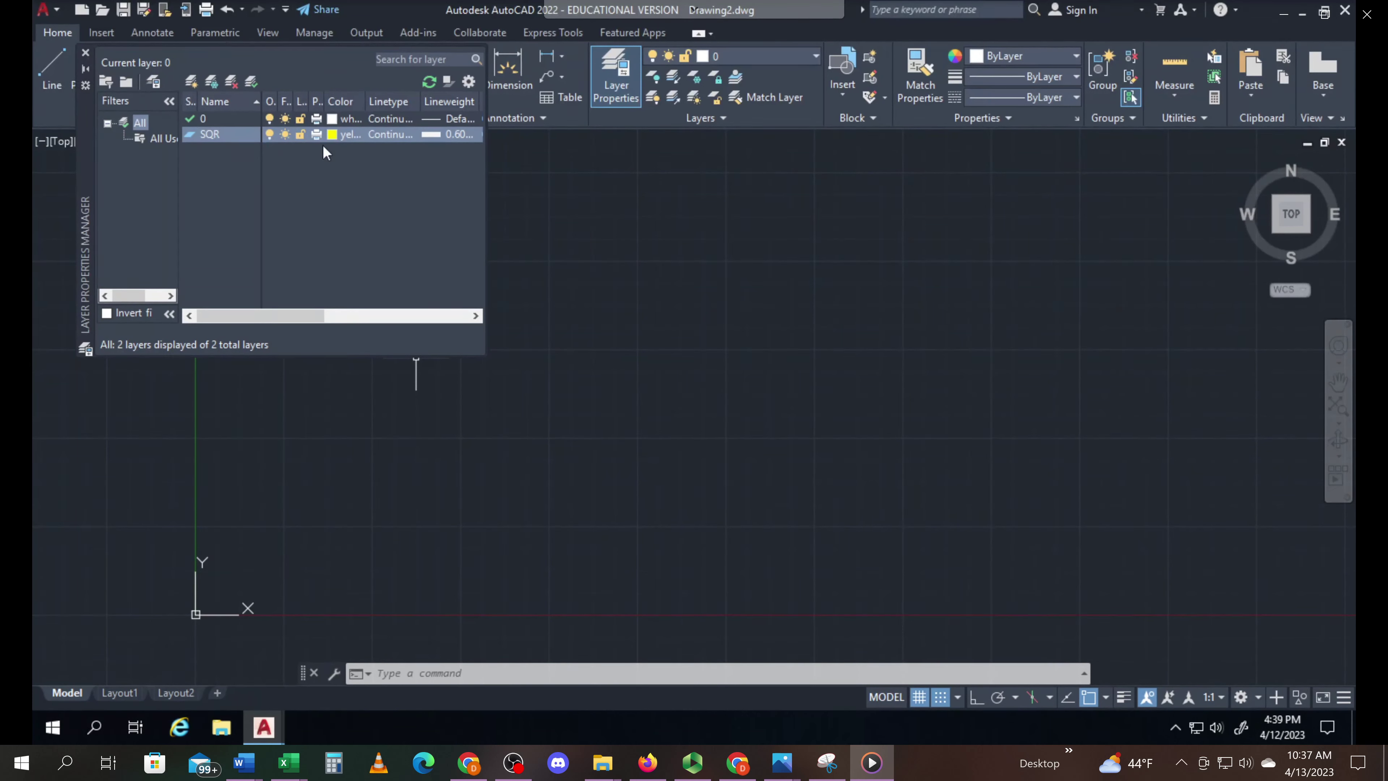
Step: Close Layer Properties and make SQR the current layer
left_click(85, 52)
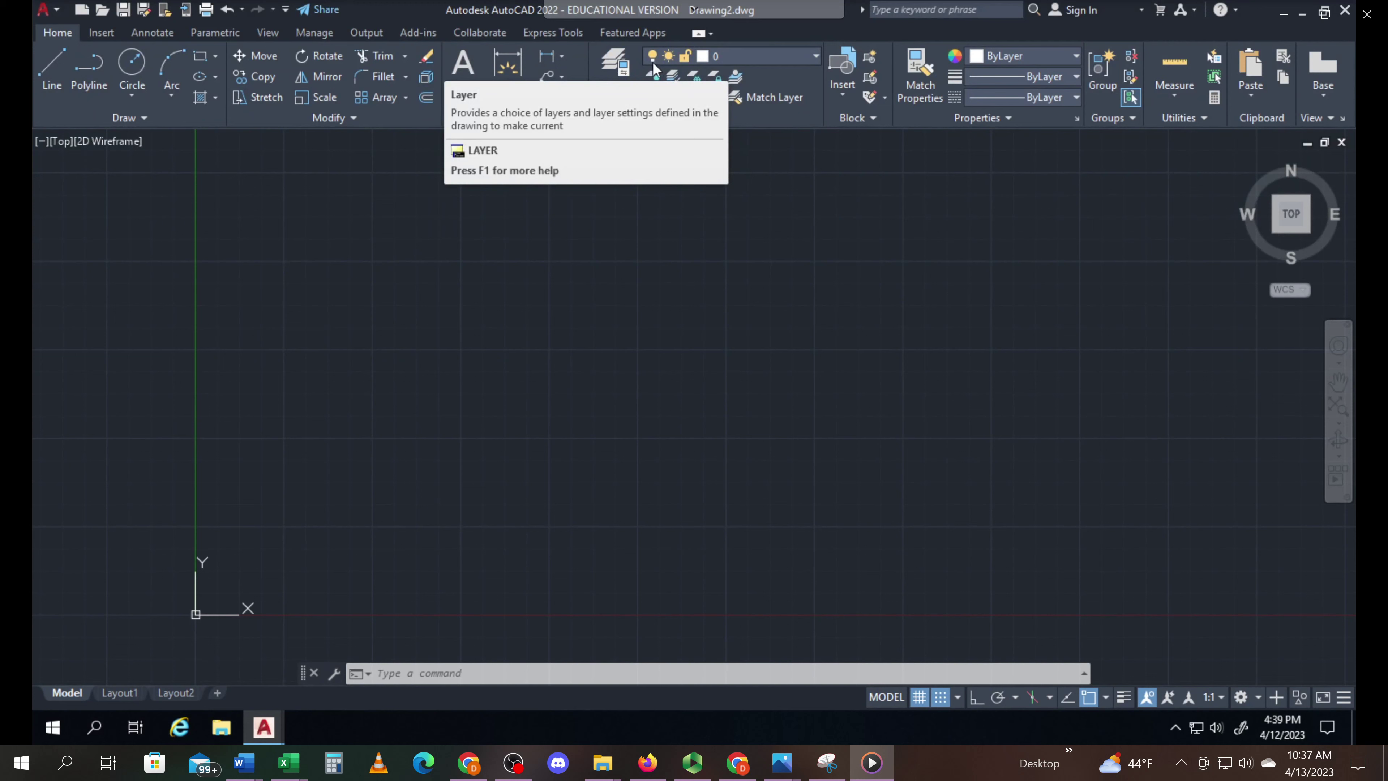
left_click(815, 57)
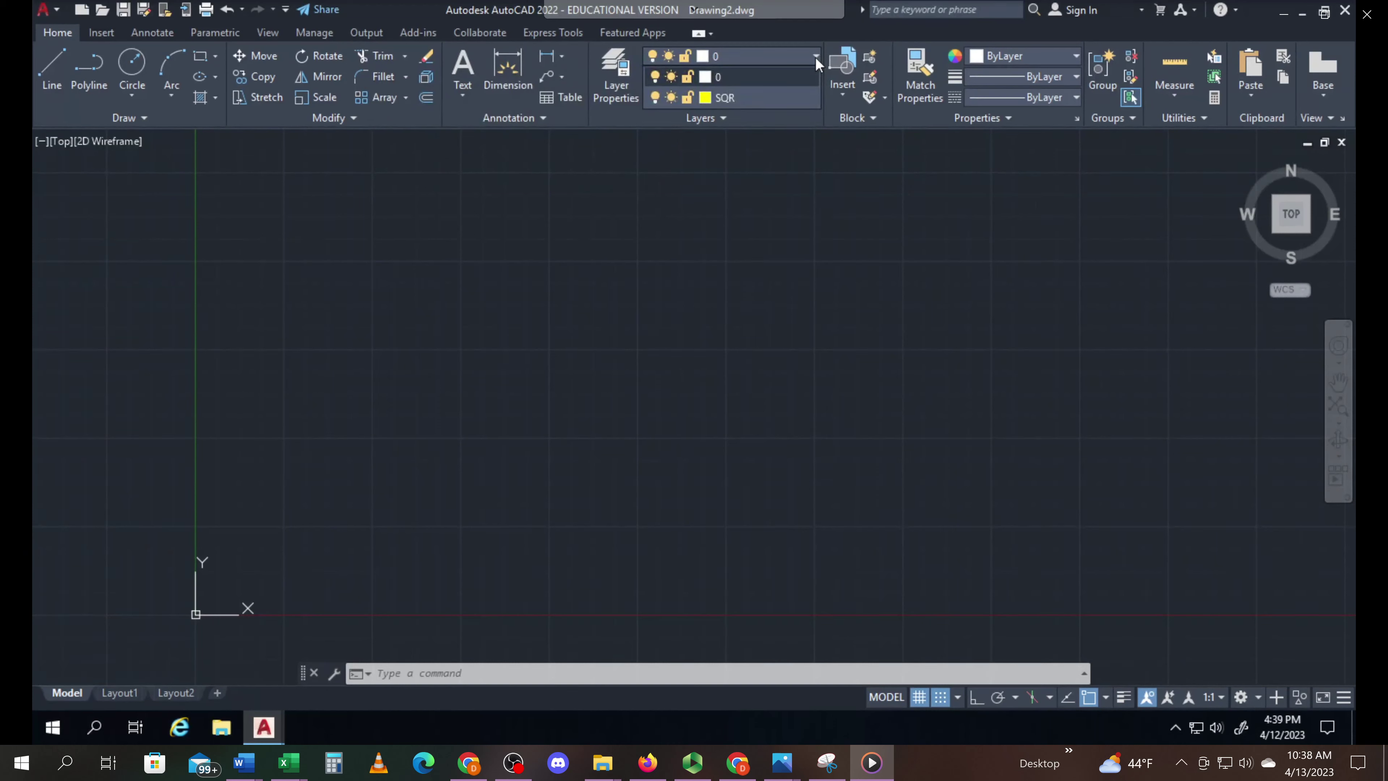
left_click(727, 98)
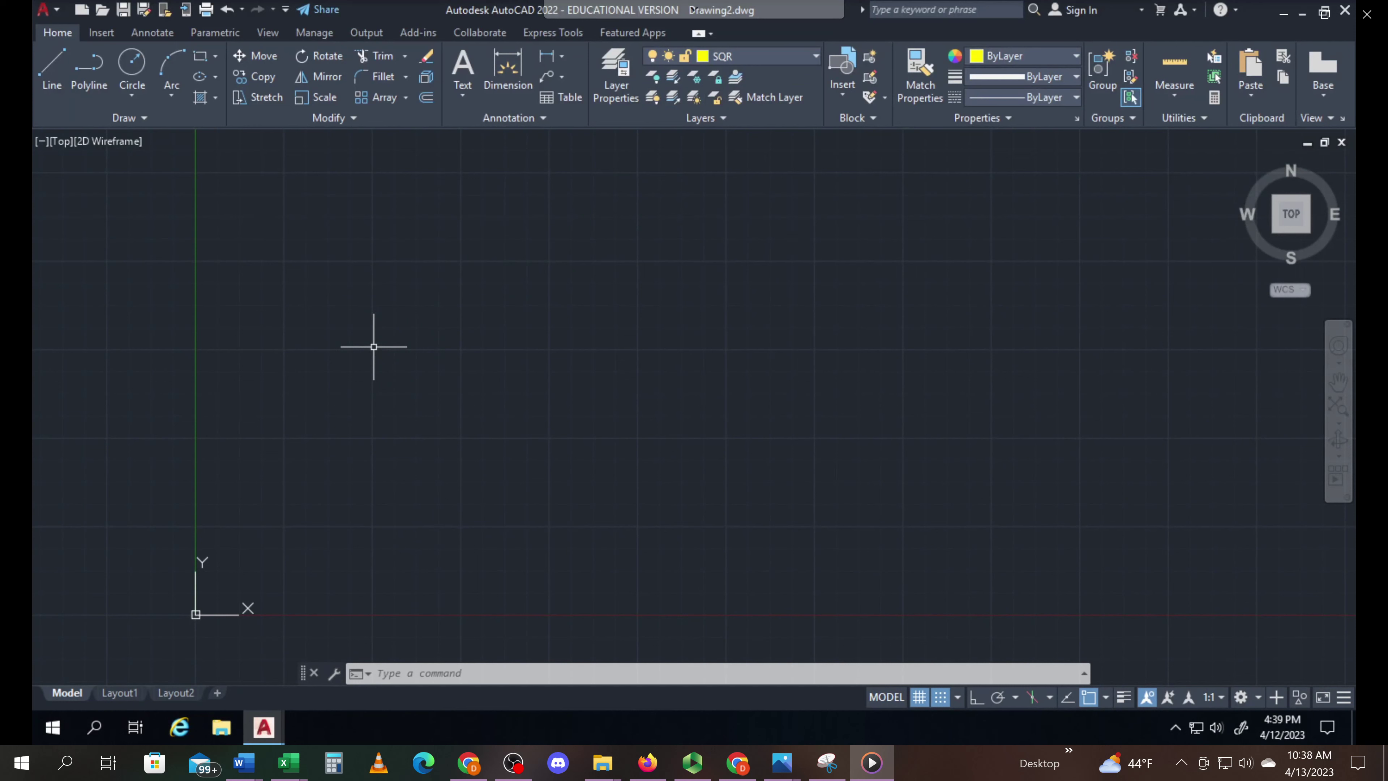
Step: Draw a square from four Line segments: left, top, right and bottom sides
left_click(53, 86)
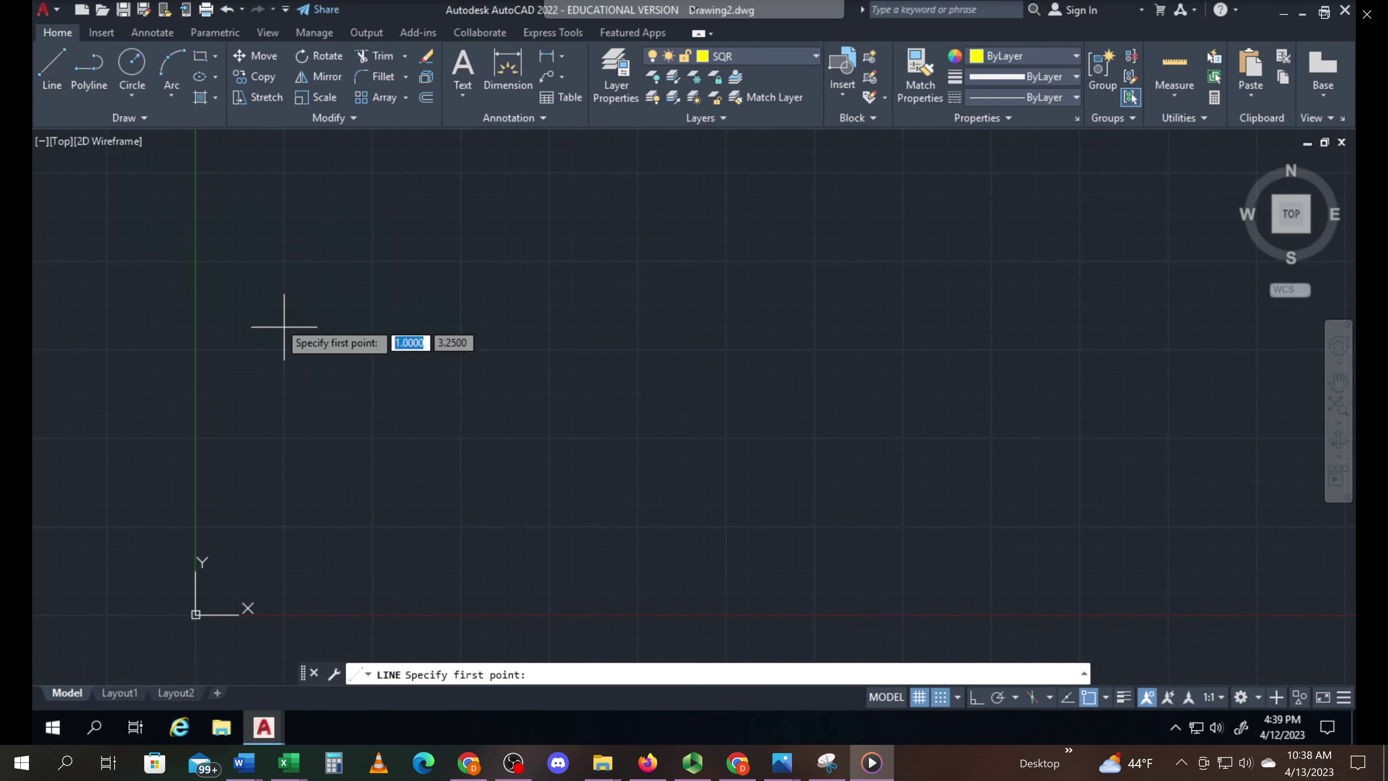
left_click(372, 436)
left_click(373, 350)
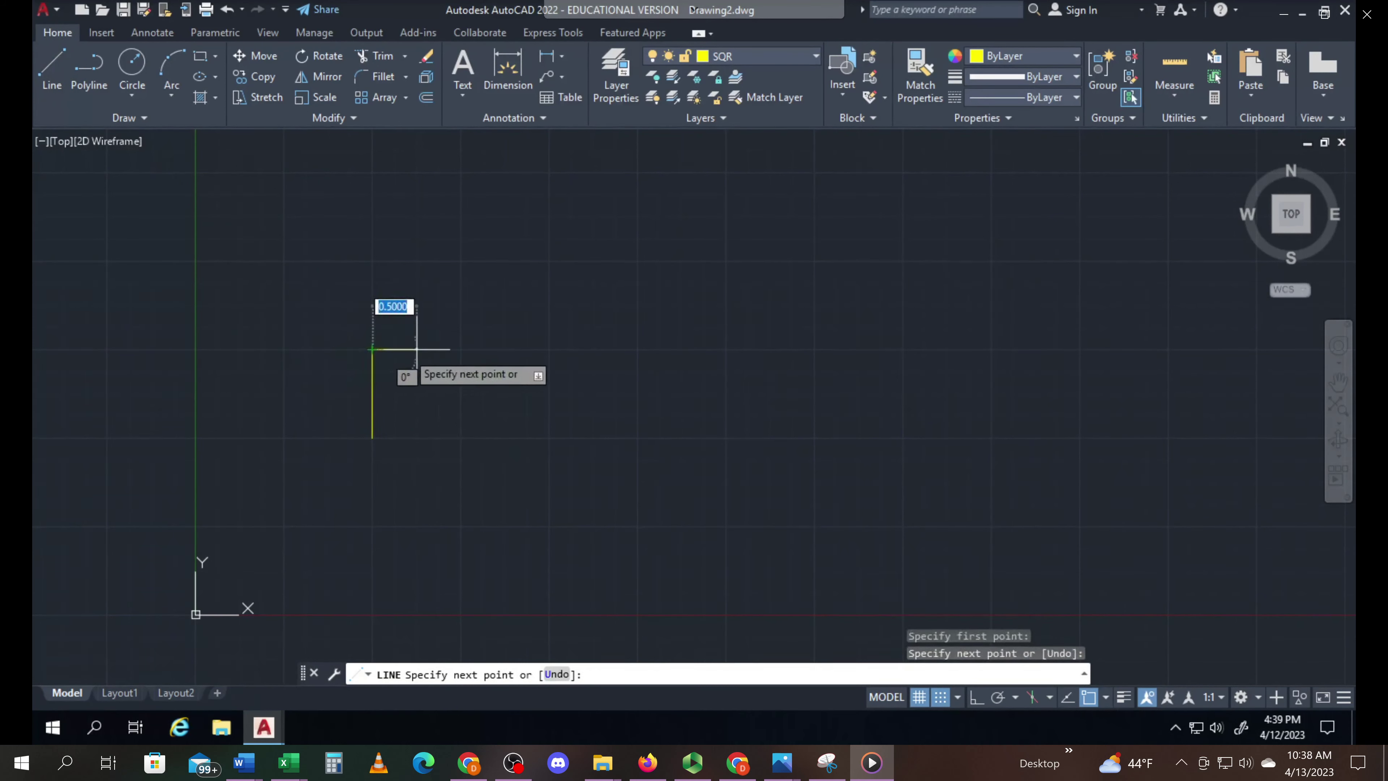
left_click(460, 350)
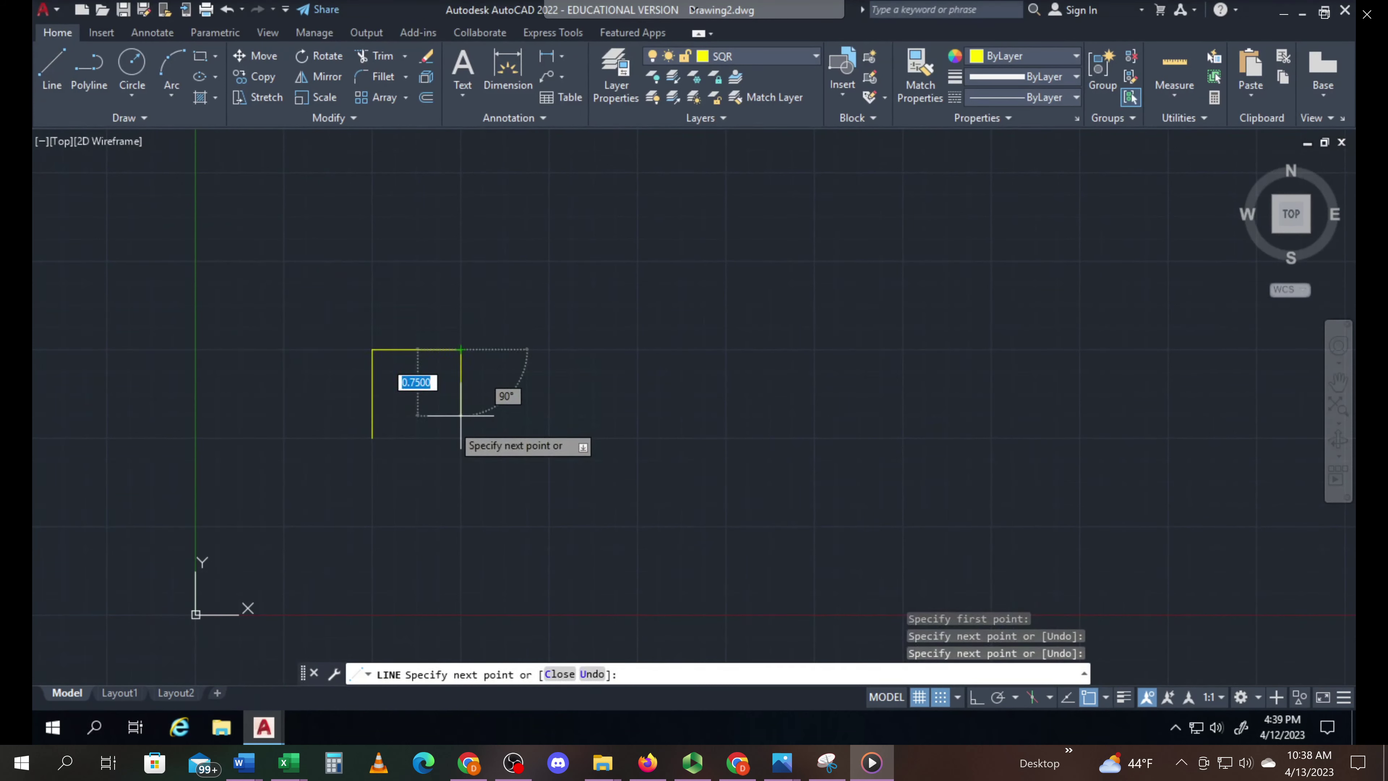
left_click(461, 437)
left_click(372, 437)
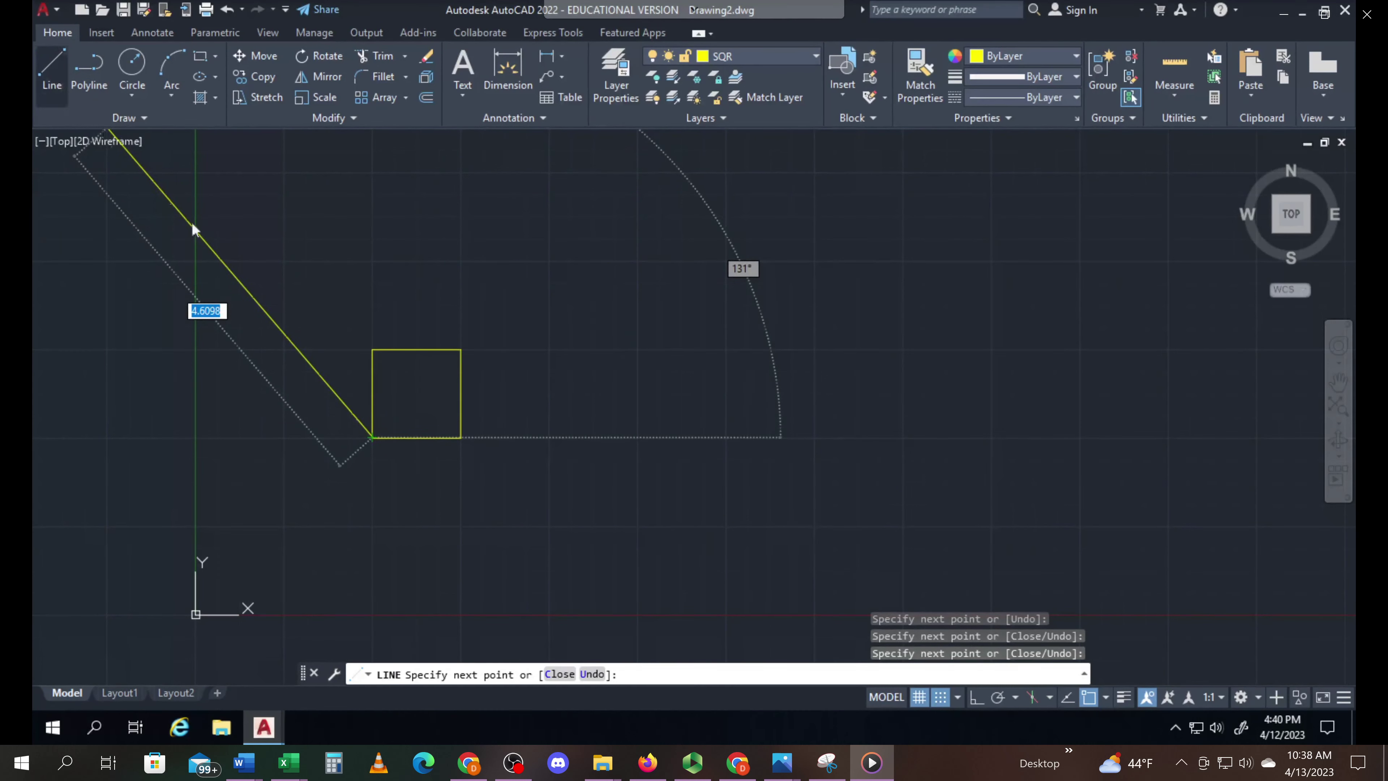
left_click(48, 65)
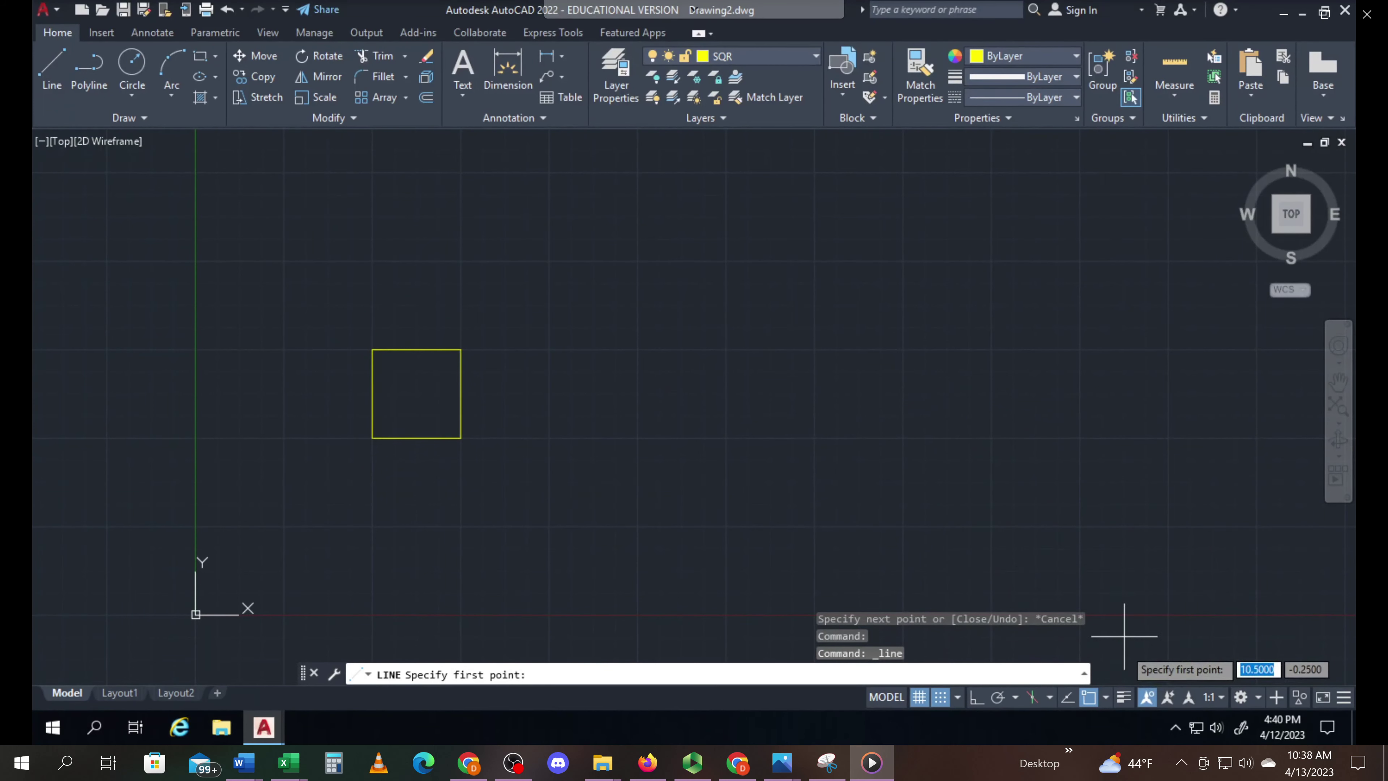
Step: Add the LineWeight toggle to the status bar and turn lineweight display on
left_click(1342, 699)
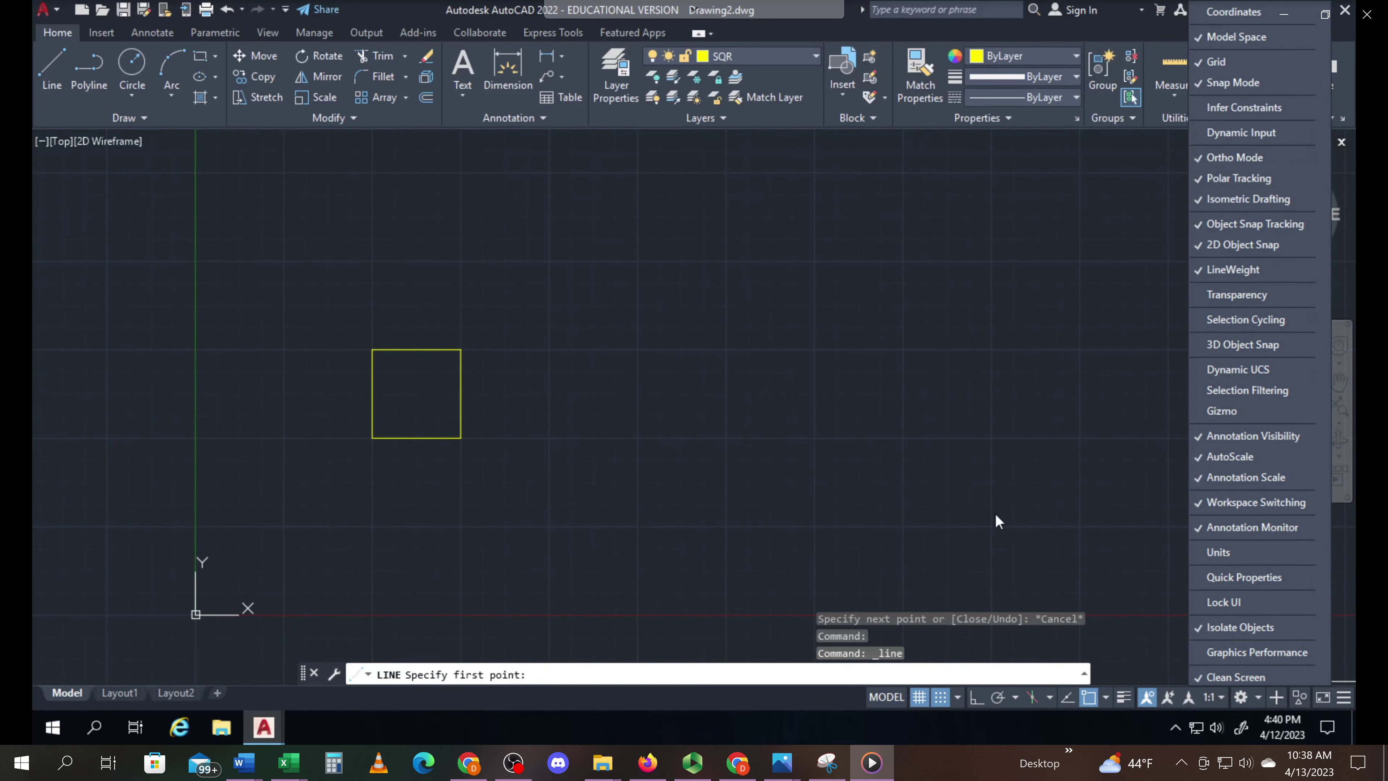
left_click(1123, 697)
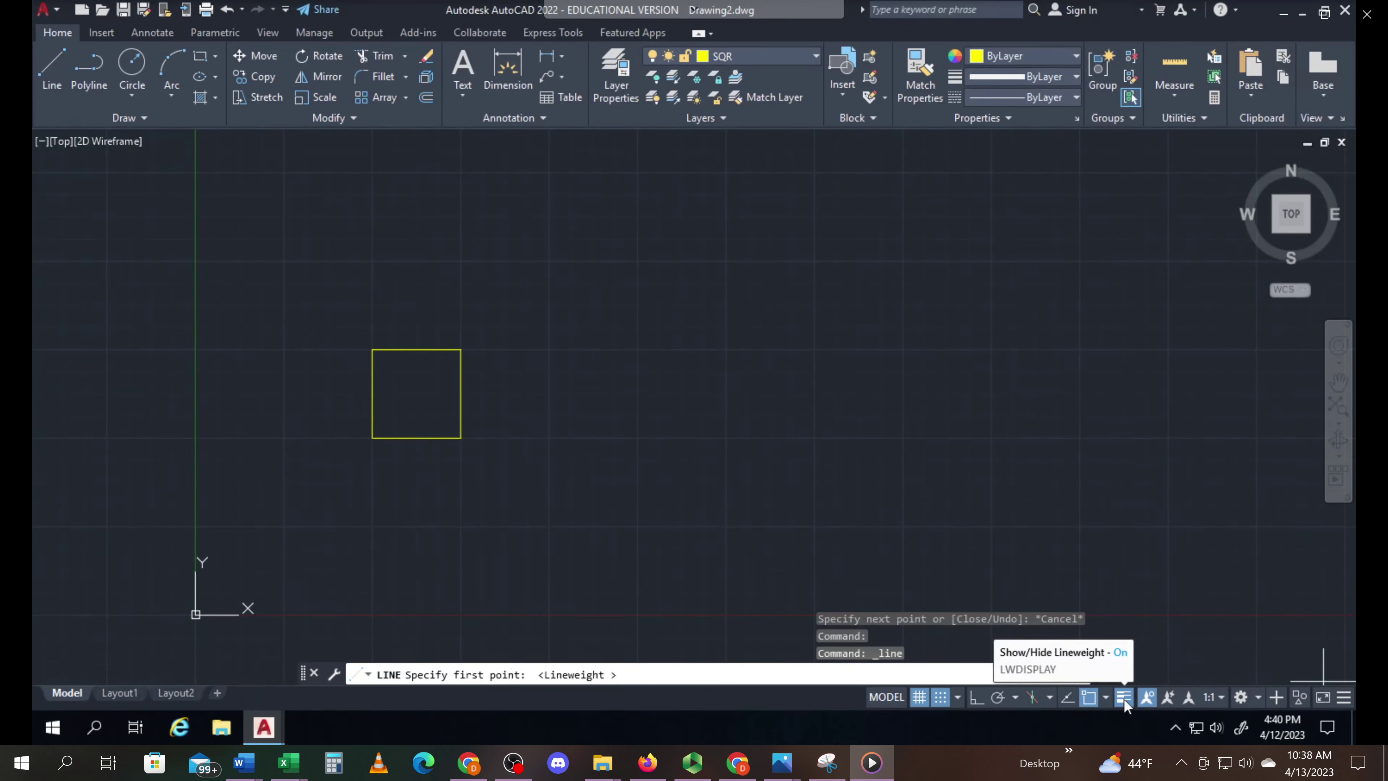
left_click(1123, 701)
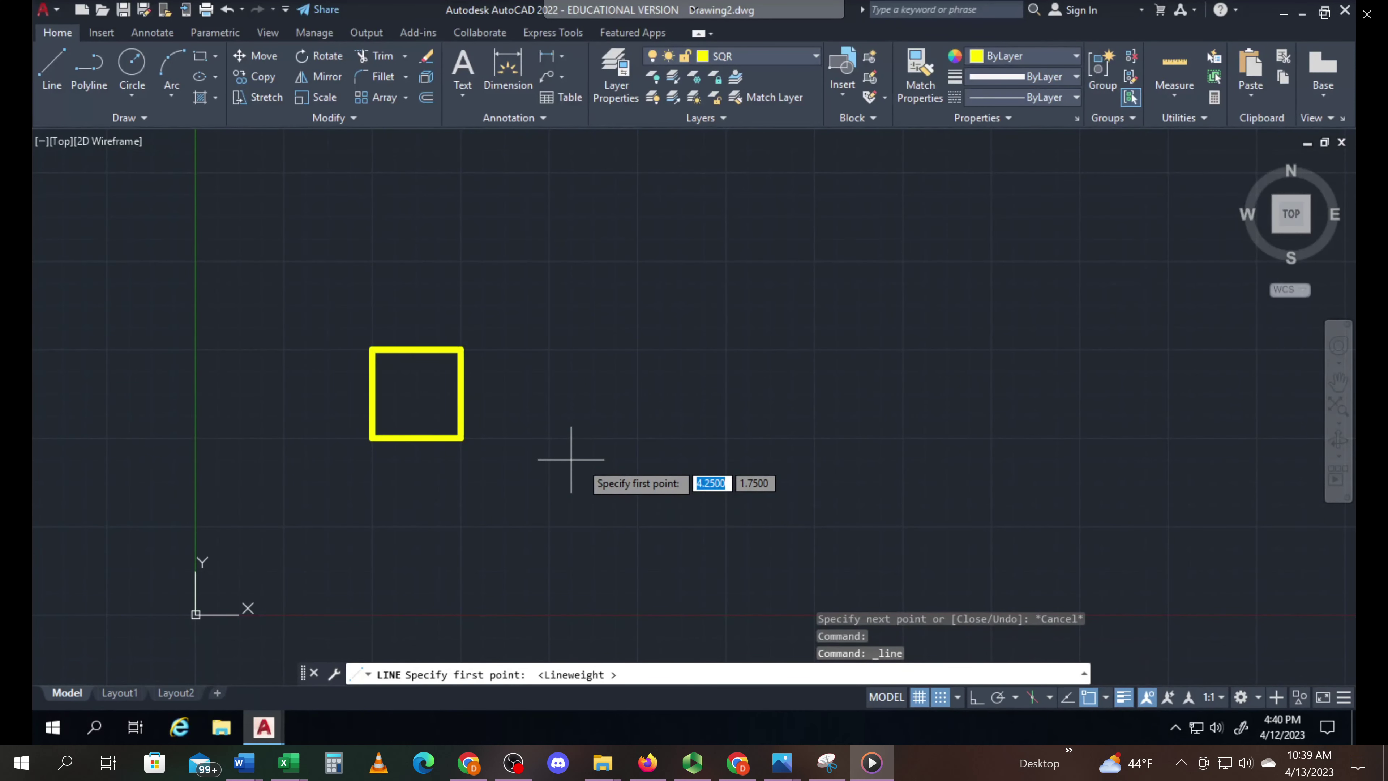
Step: Draw a matching square with the Rectangle tool by picking two opposite corners right of the first
left_click(215, 58)
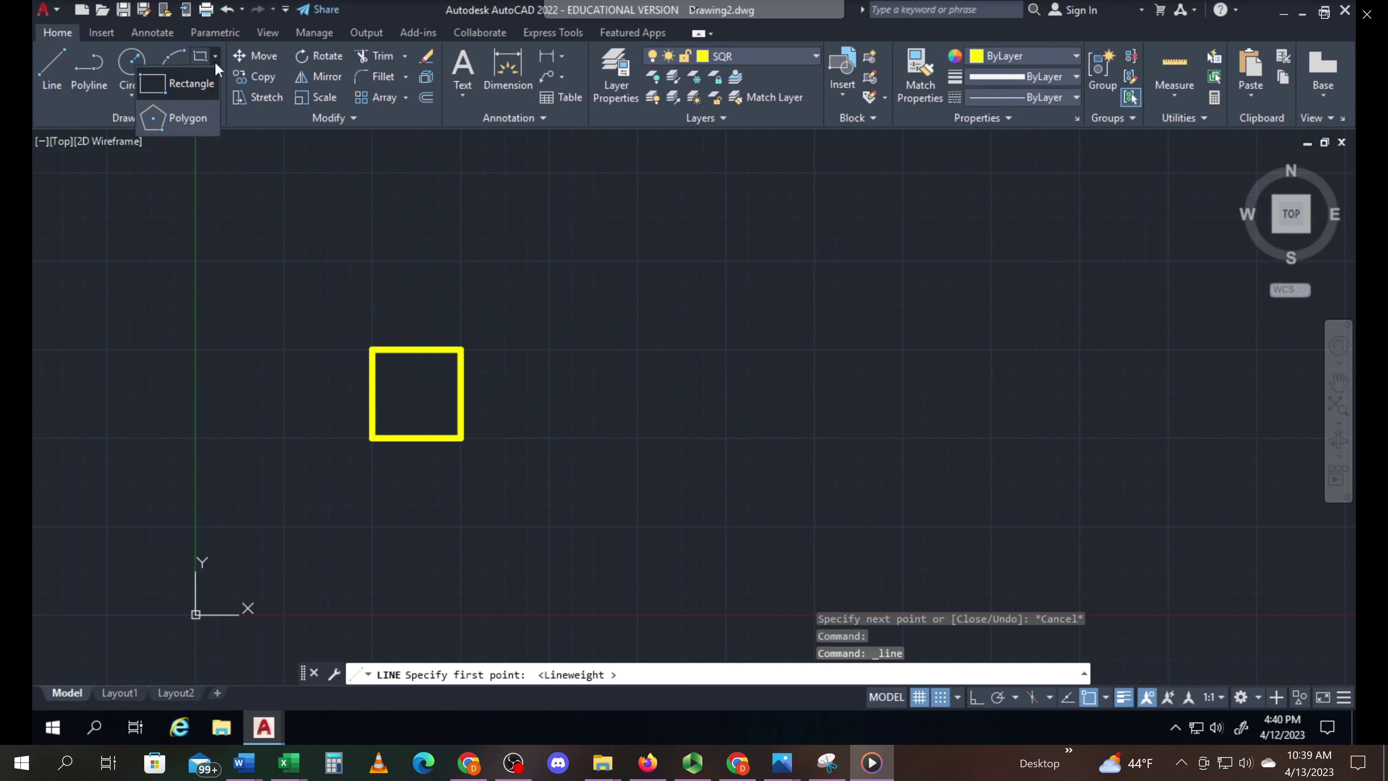
left_click(189, 83)
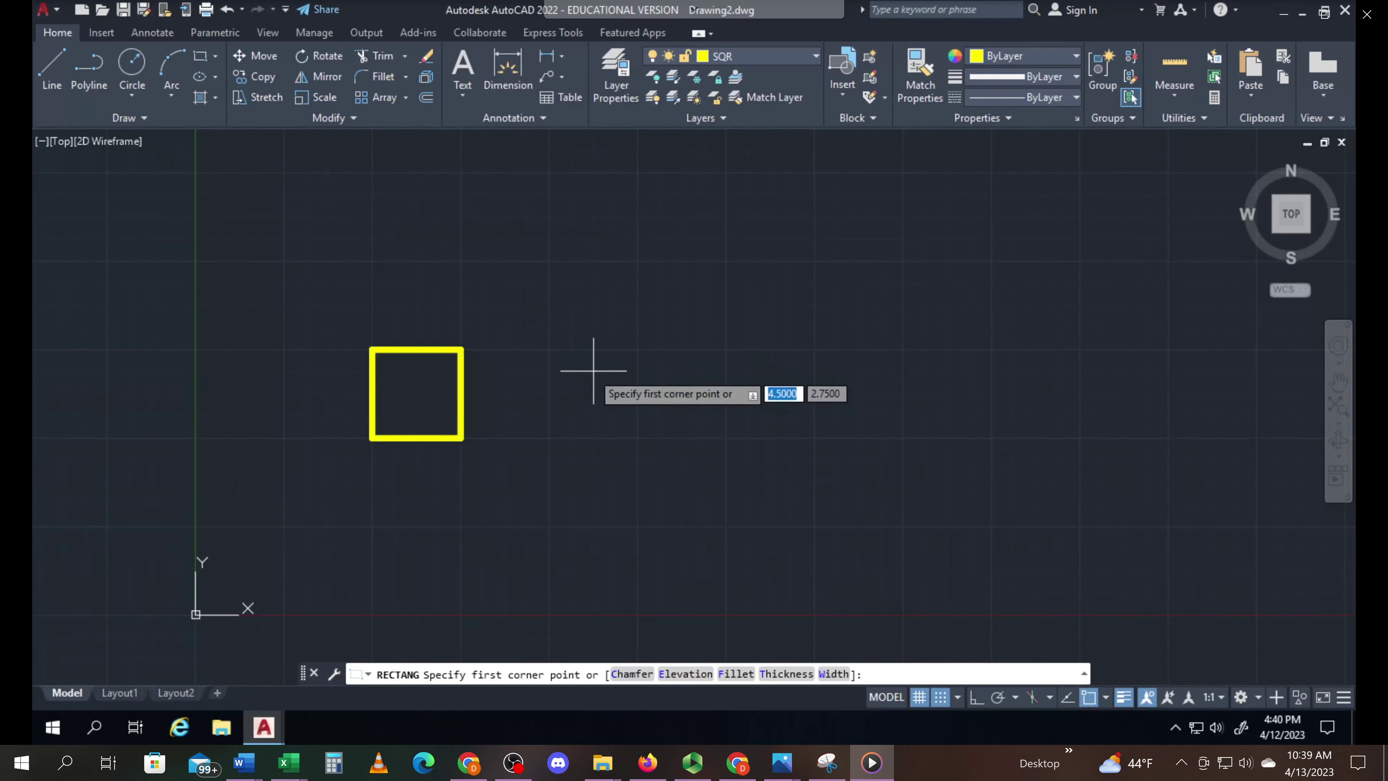
left_click(549, 349)
left_click(639, 439)
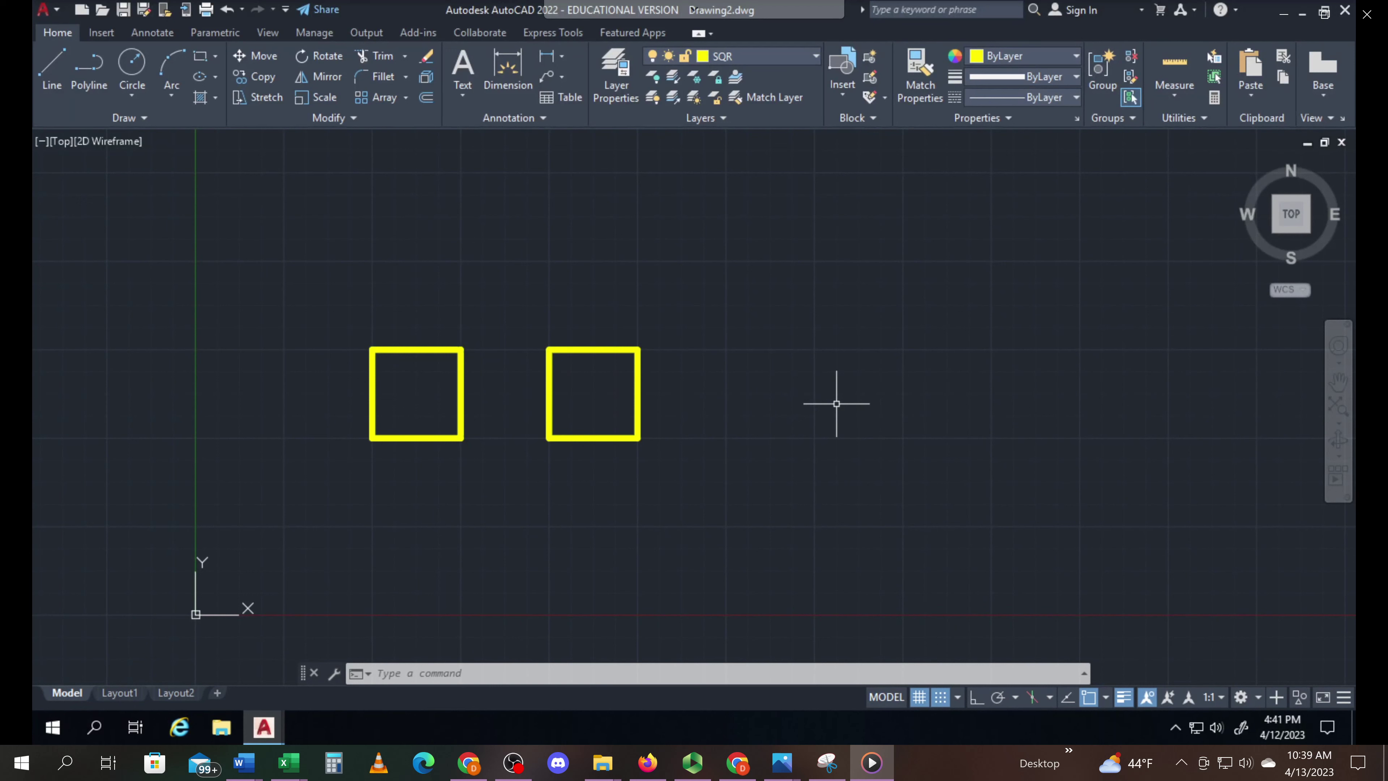
left_click(201, 59)
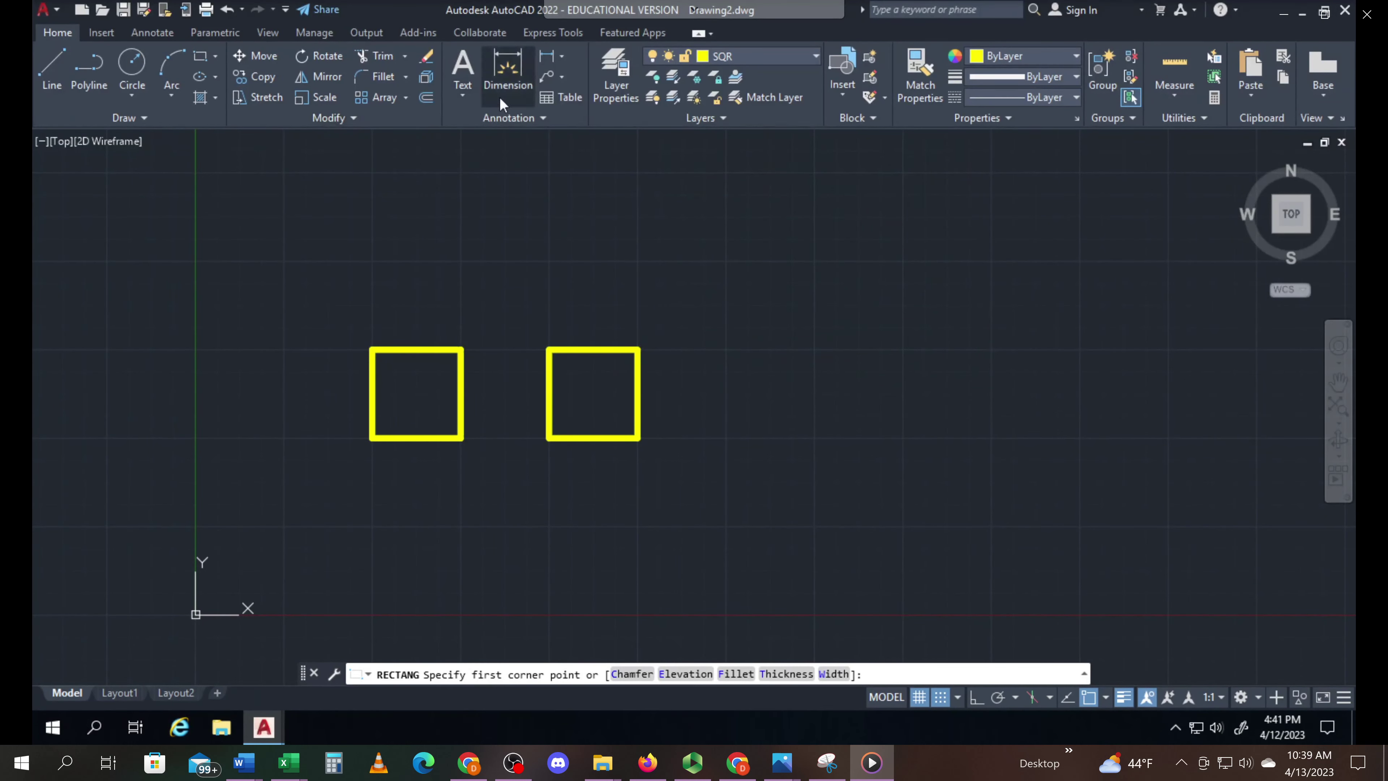
Step: Create a new layer named RECTANGLE in Layer Properties
left_click(612, 80)
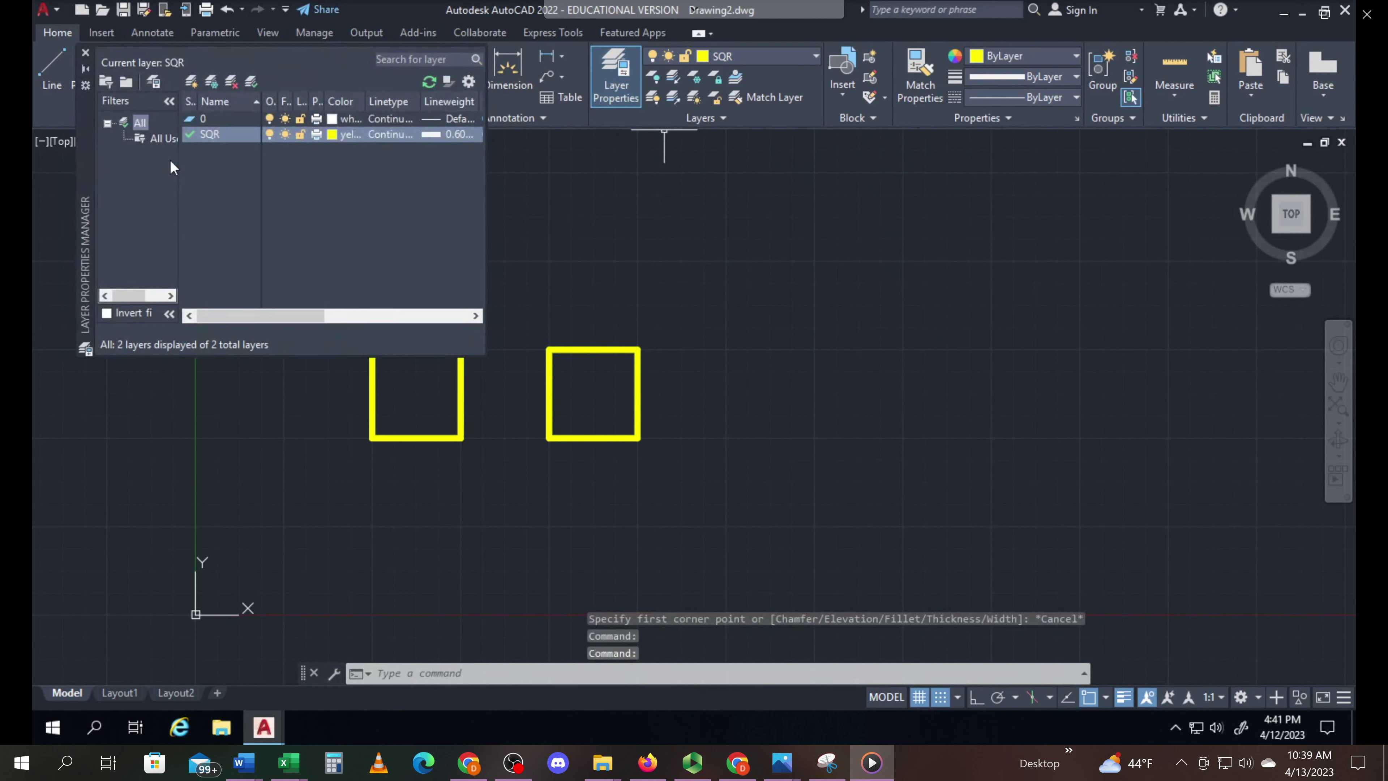
left_click(191, 82)
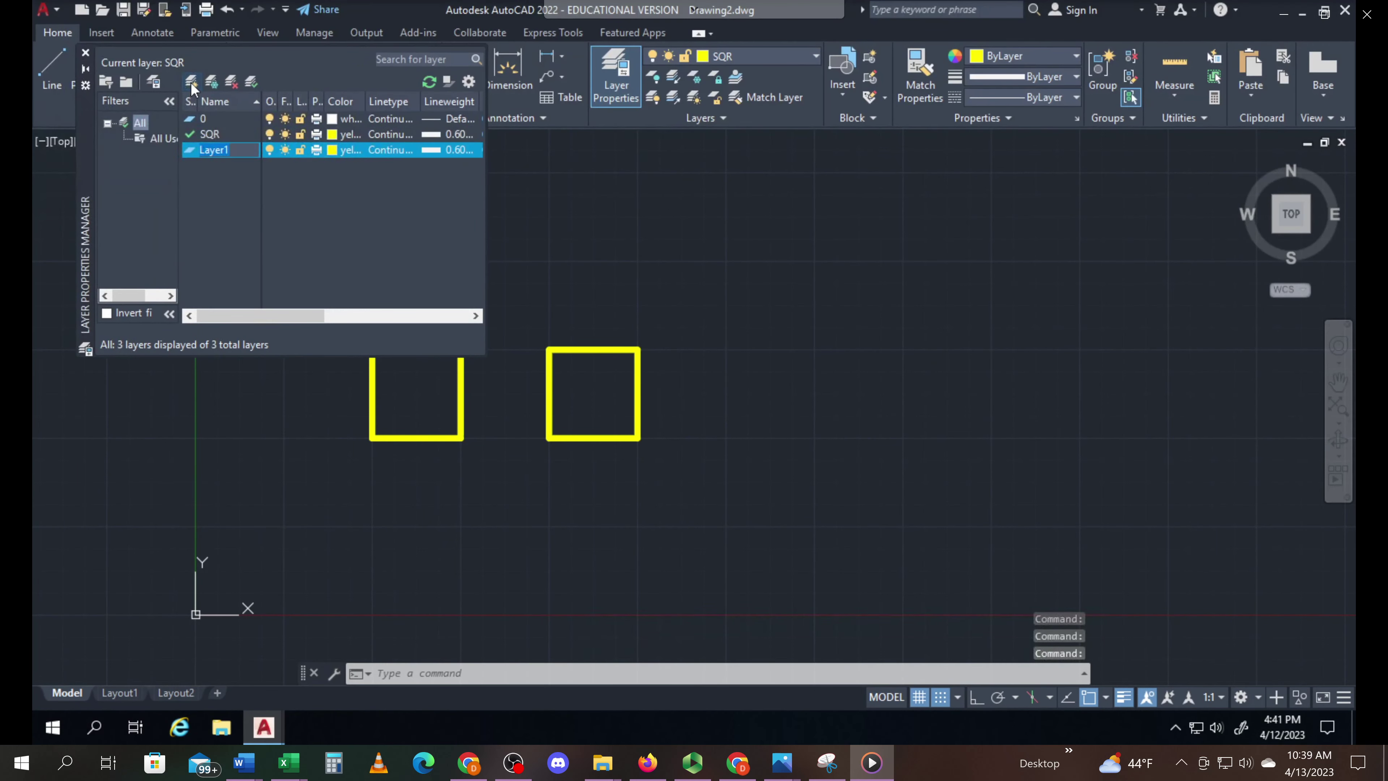
type("r")
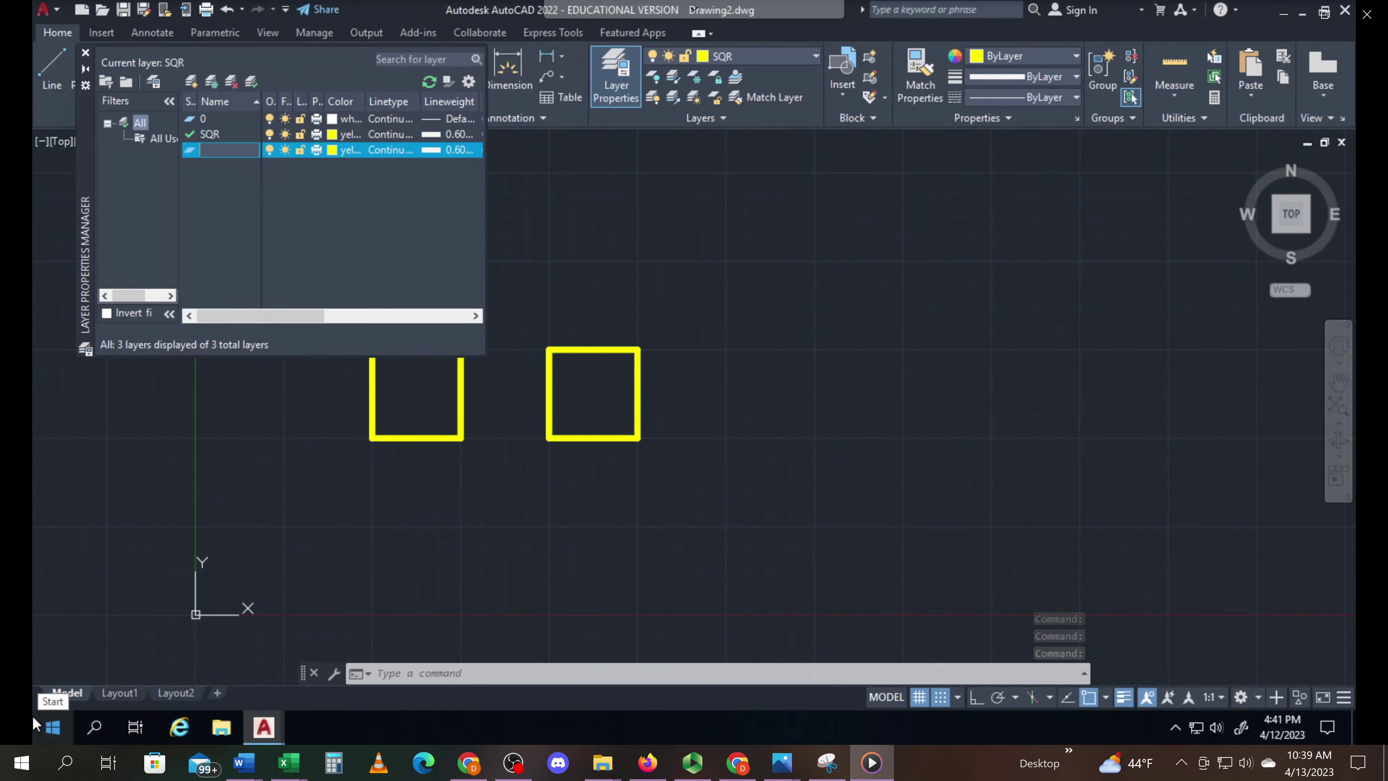
type("EC")
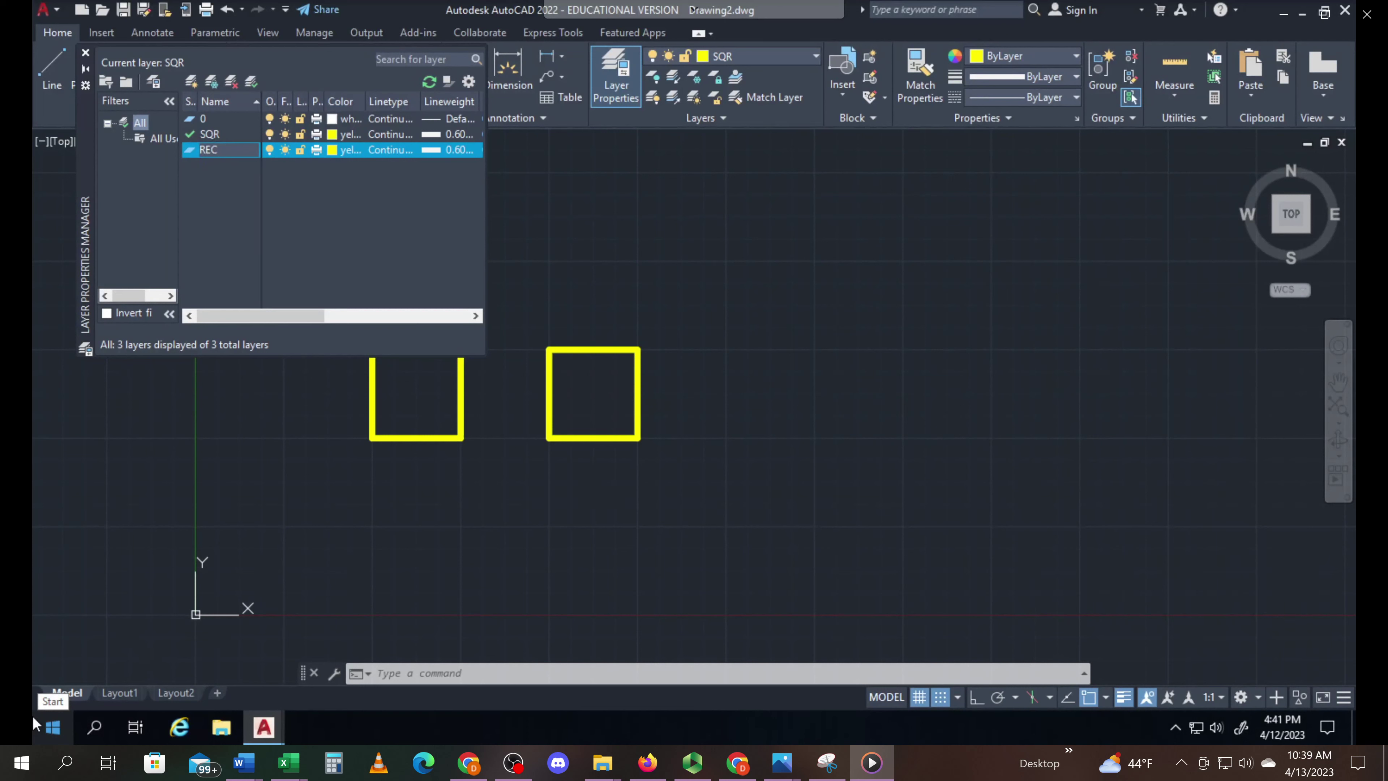
type("TANGLE")
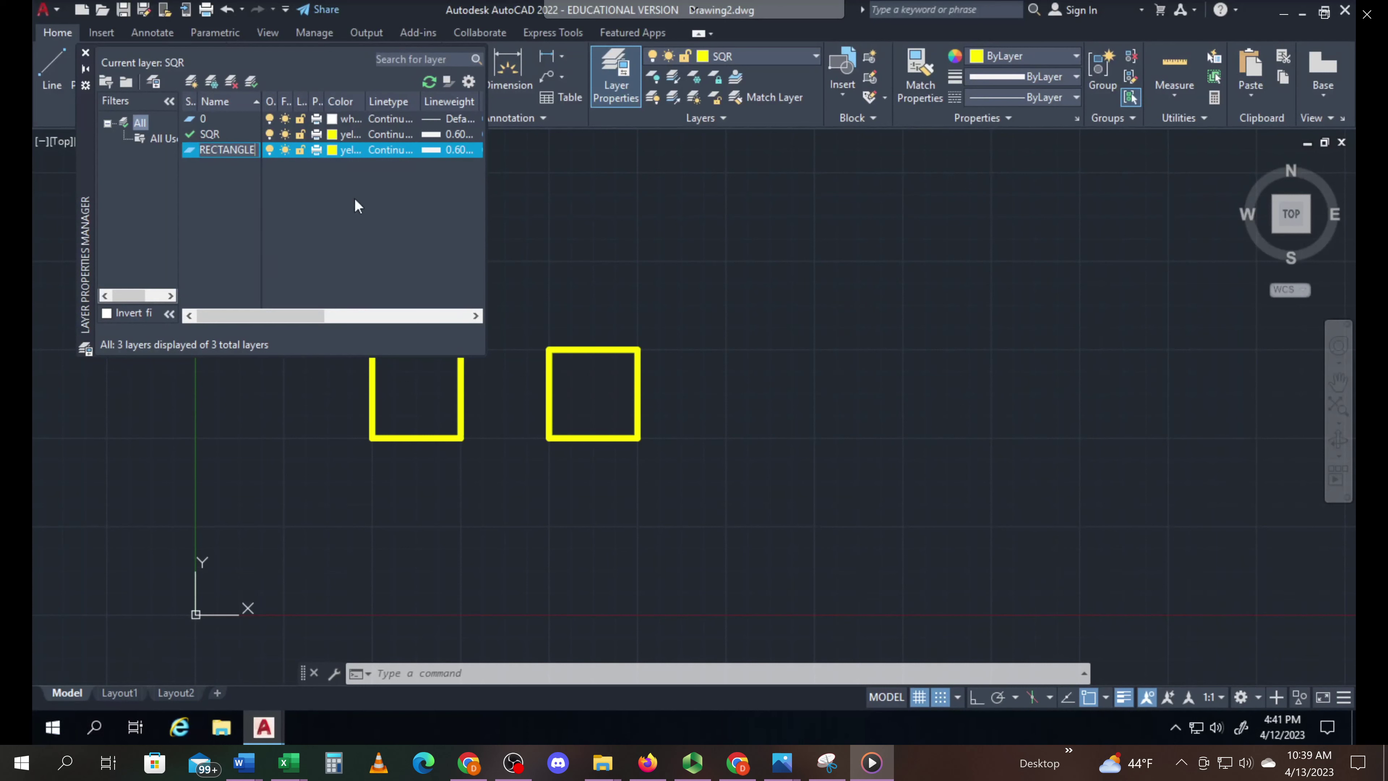
Step: Set the RECTANGLE layer colour to magenta and close the layer manager
left_click(345, 149)
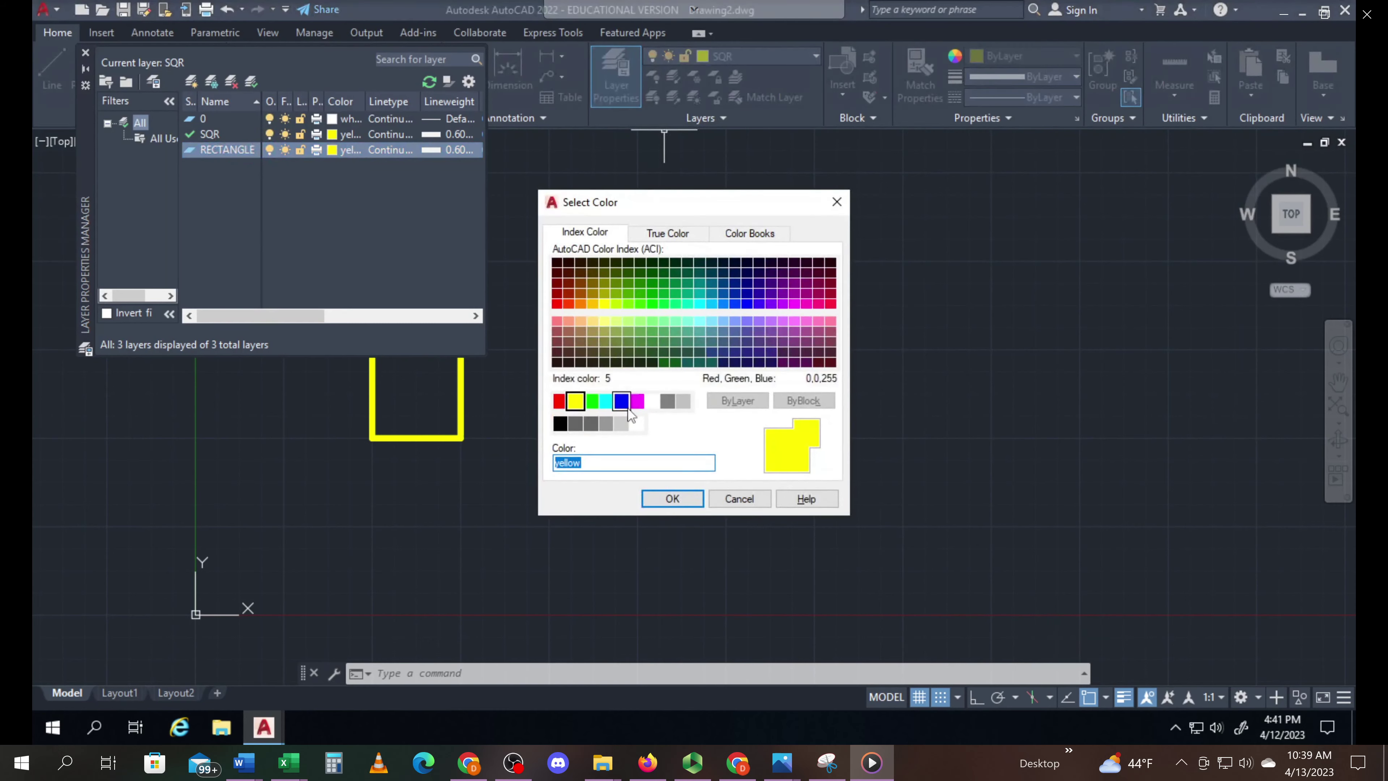
left_click(637, 401)
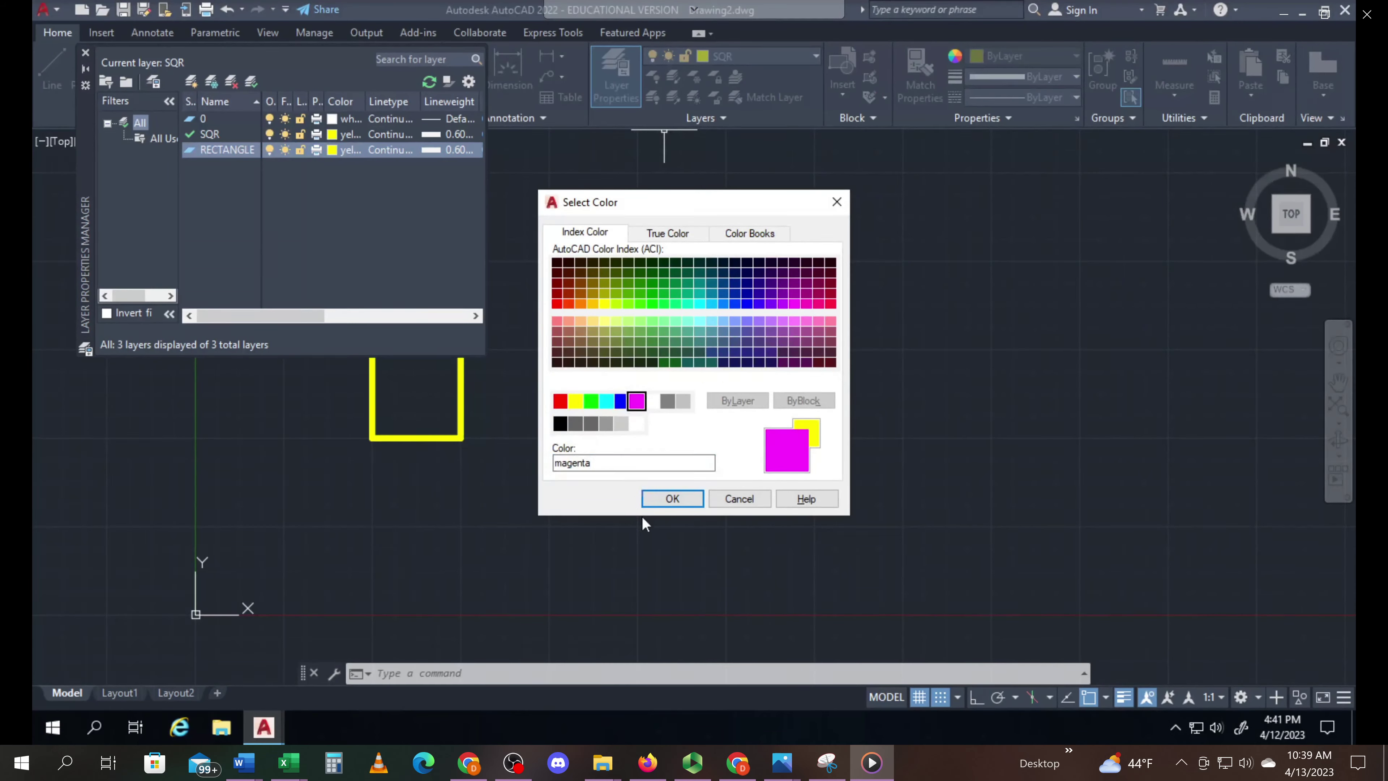
left_click(671, 498)
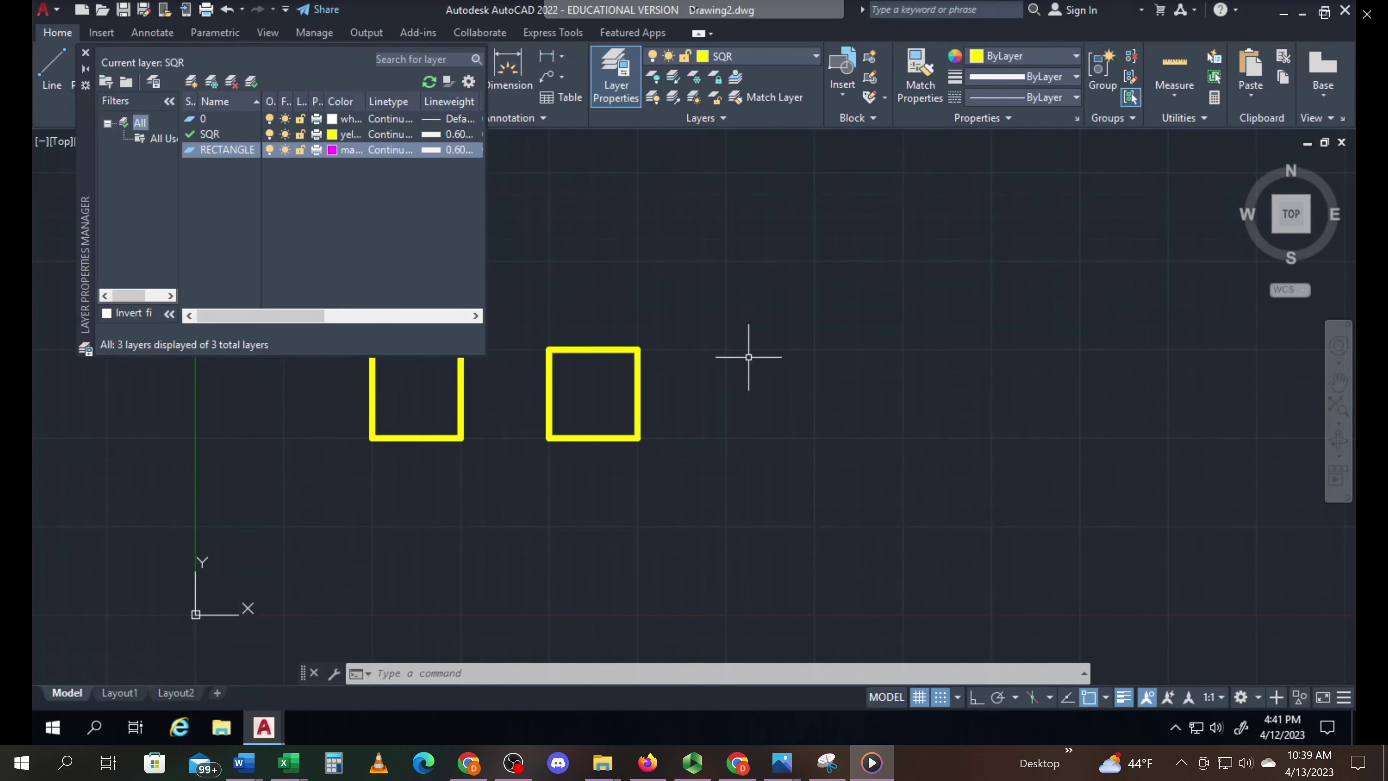
left_click(86, 53)
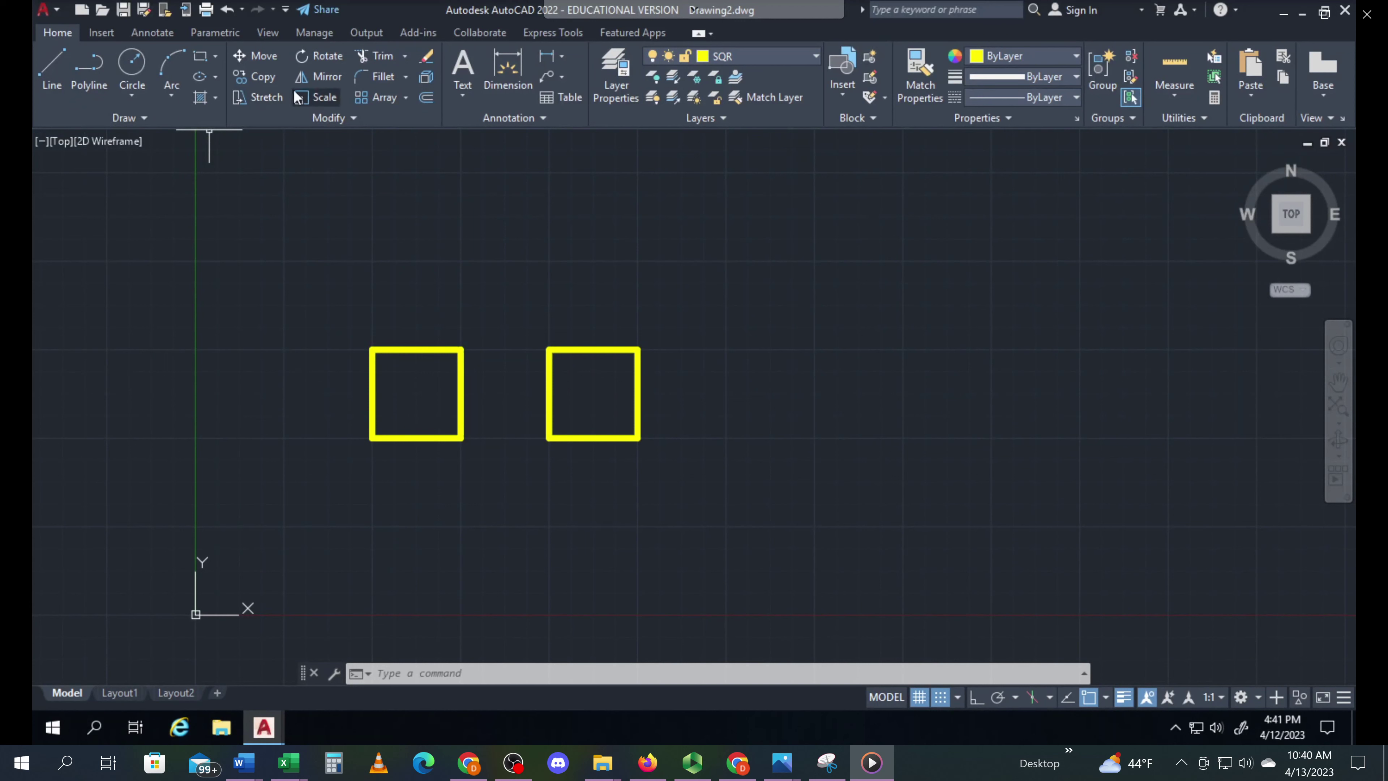
Step: Draw a 3 × 1 rectangle right of the two squares by picking opposite corners
left_click(202, 61)
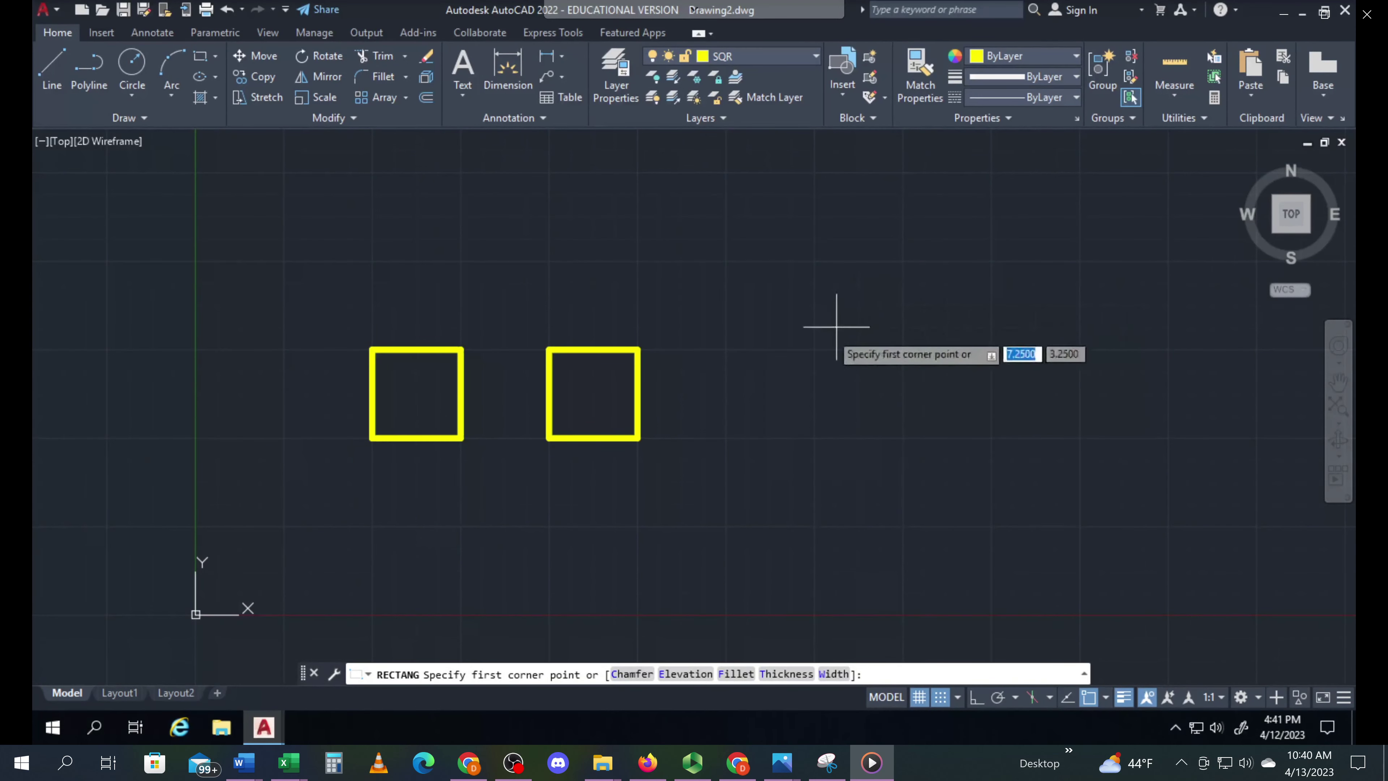
left_click(725, 349)
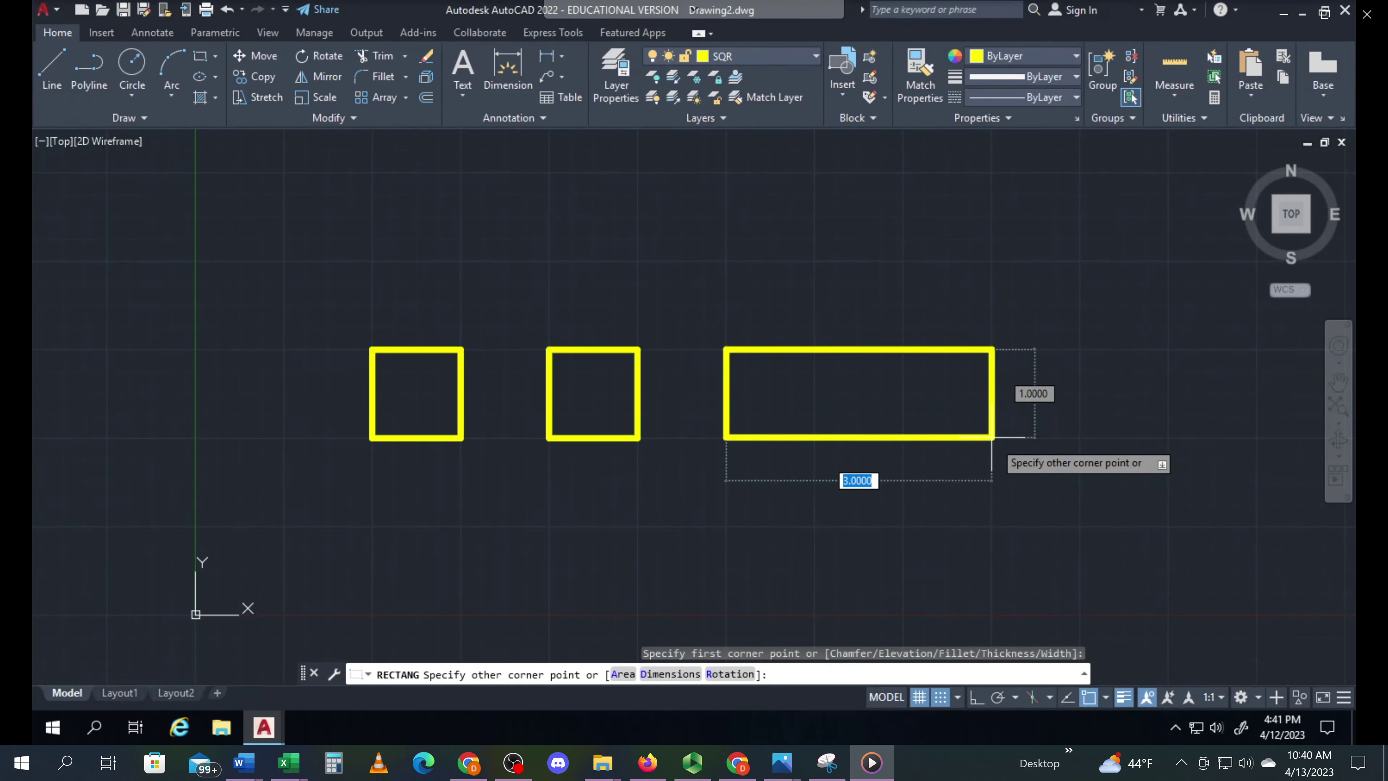
left_click(992, 438)
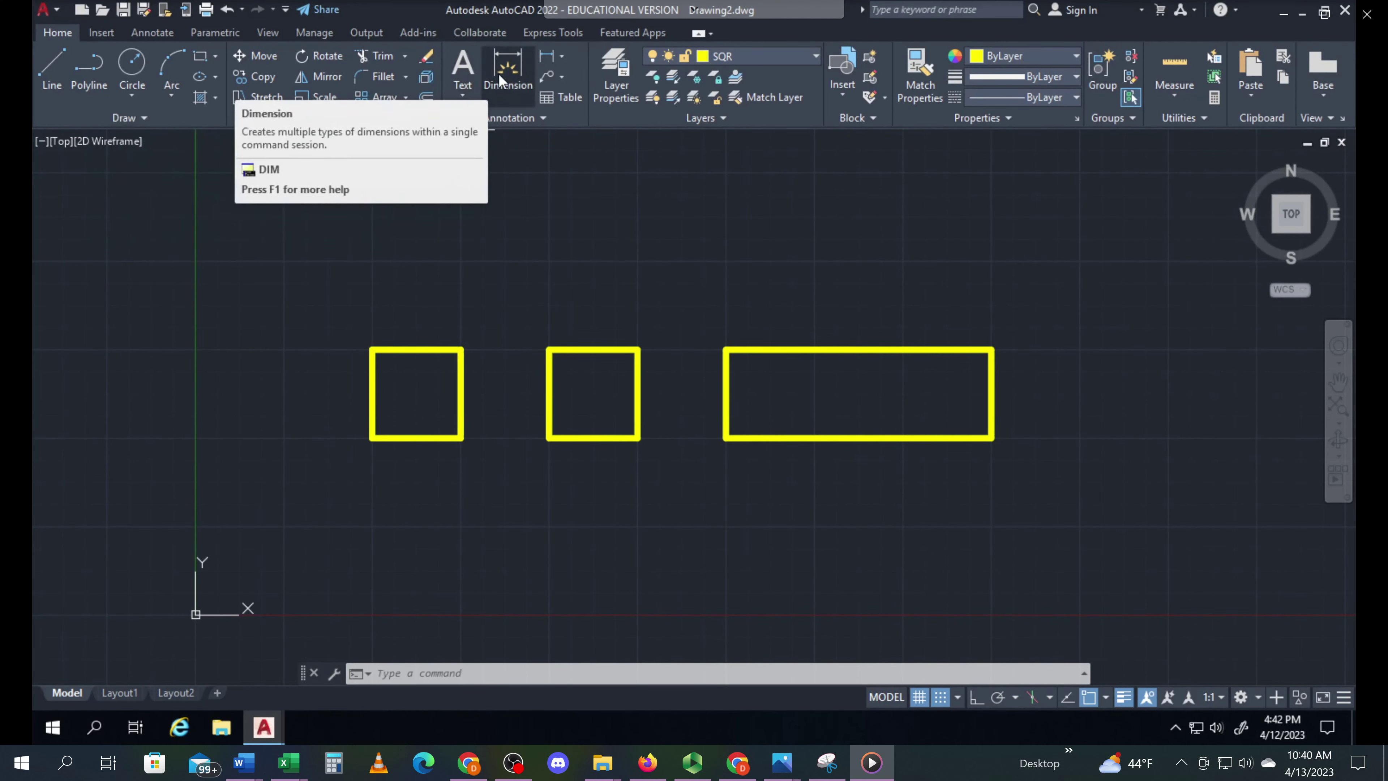
Step: Create a new layer named DIM & TEXT
left_click(598, 66)
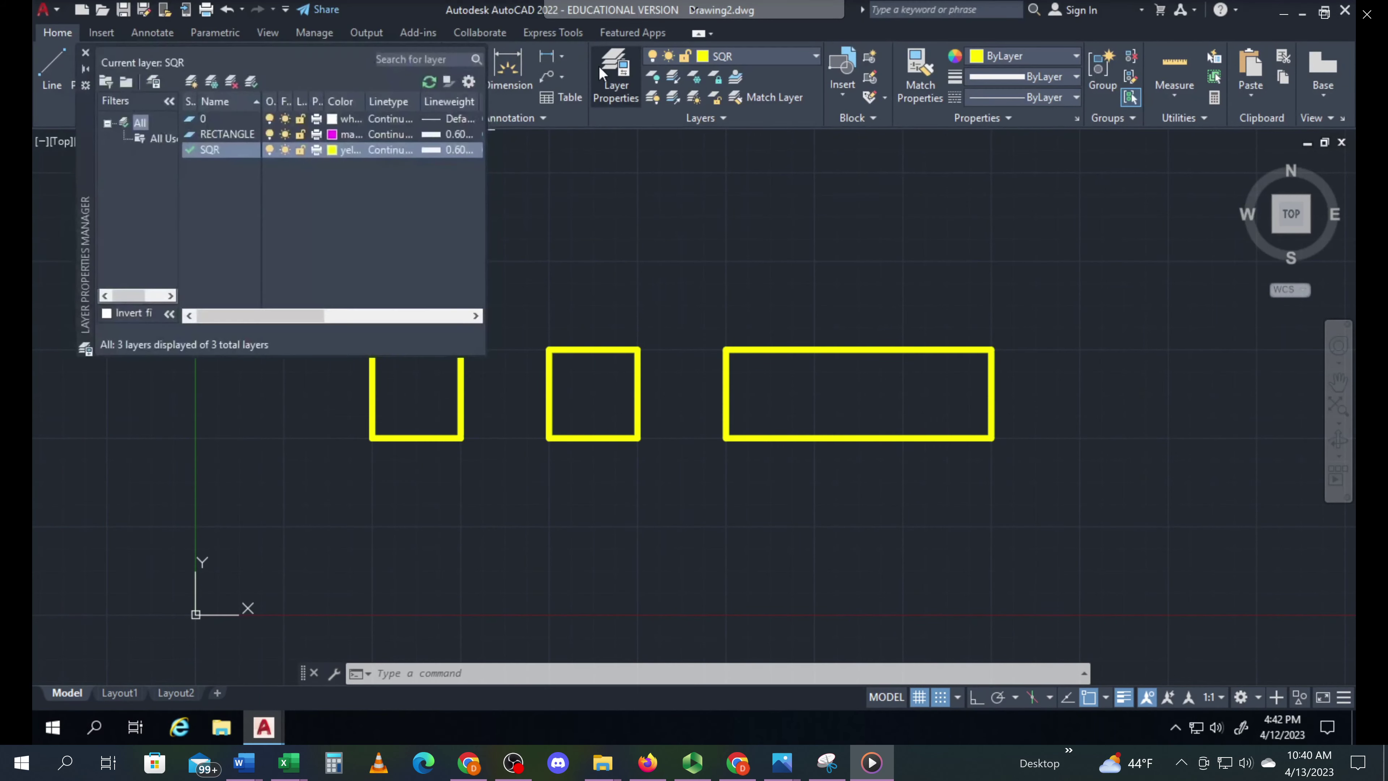
left_click(191, 83)
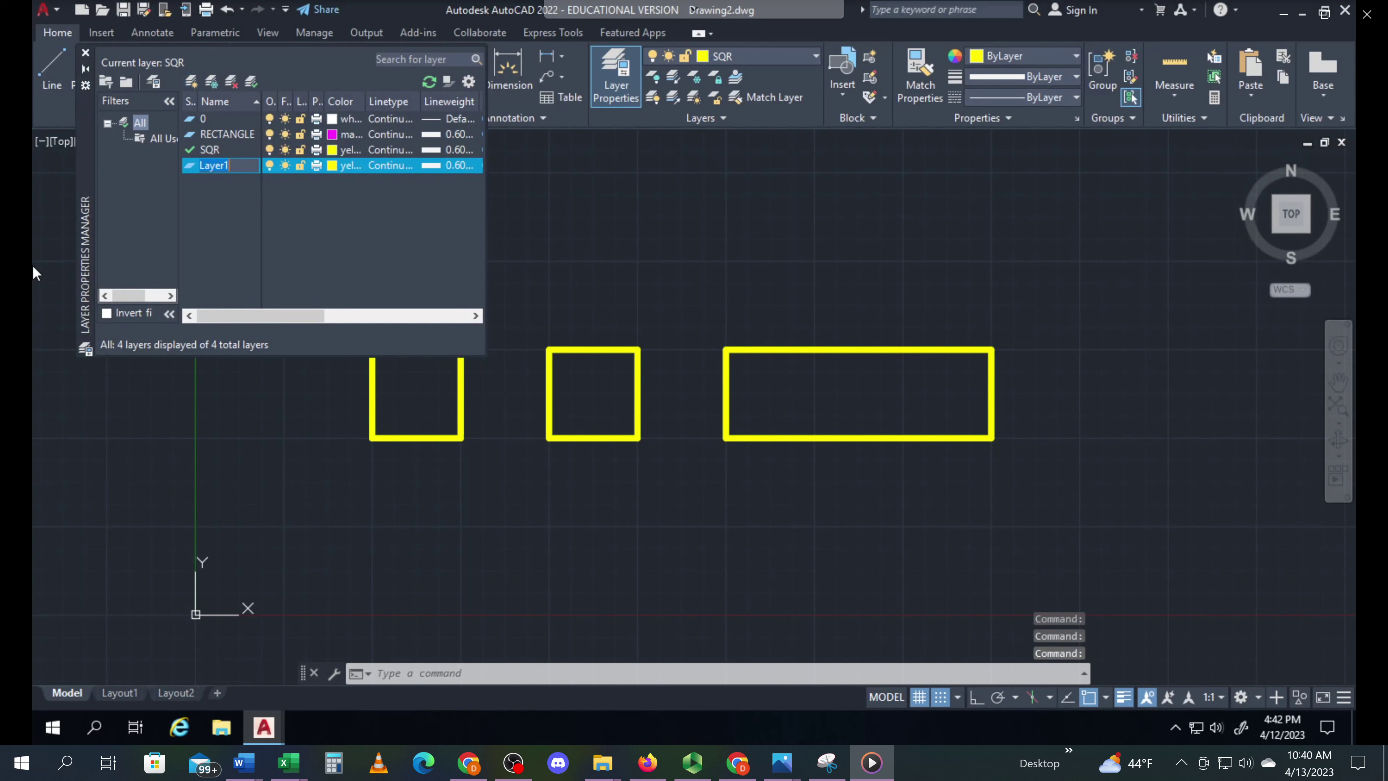
type("DIM")
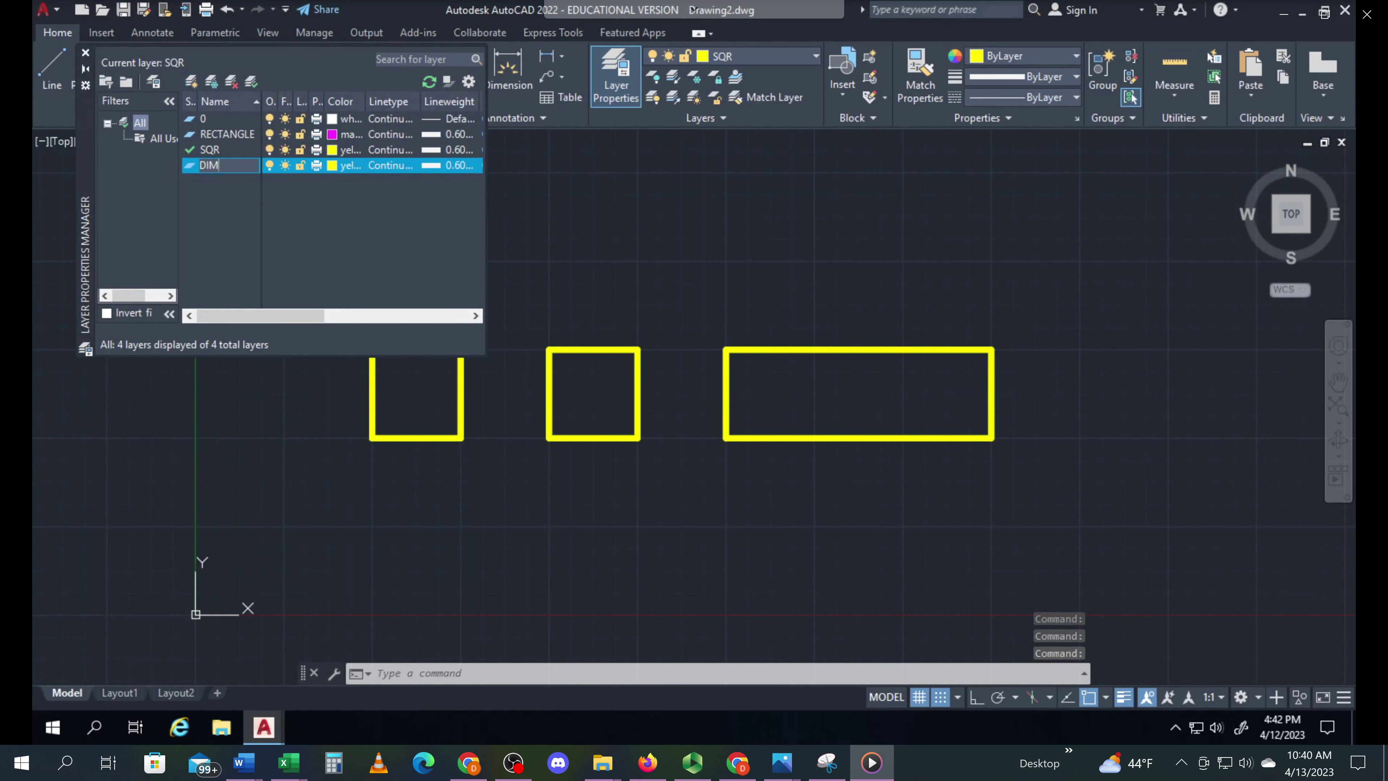
type(" &")
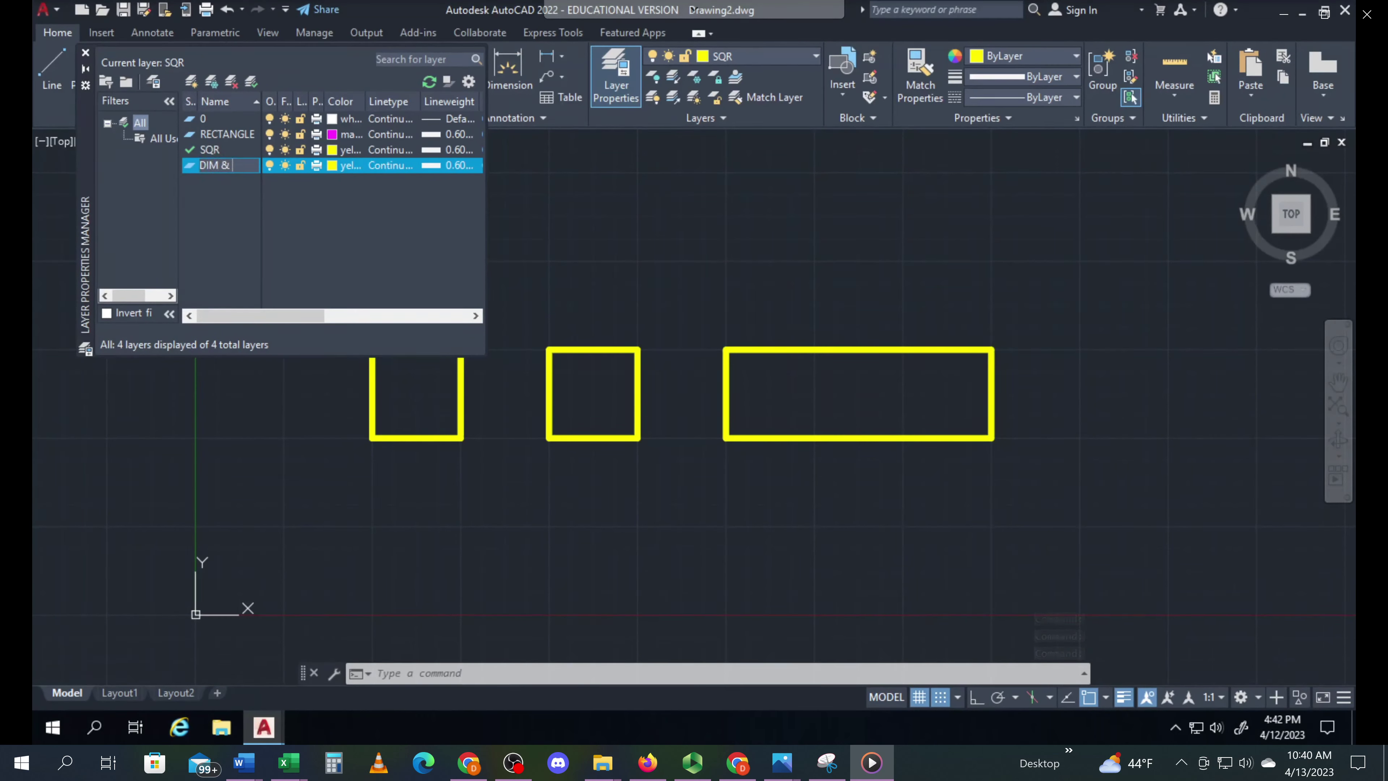
type(" t")
key("BackSpace")
type("TEXT")
Step: Give the DIM & TEXT layer red colour and Default lineweight
left_click(332, 166)
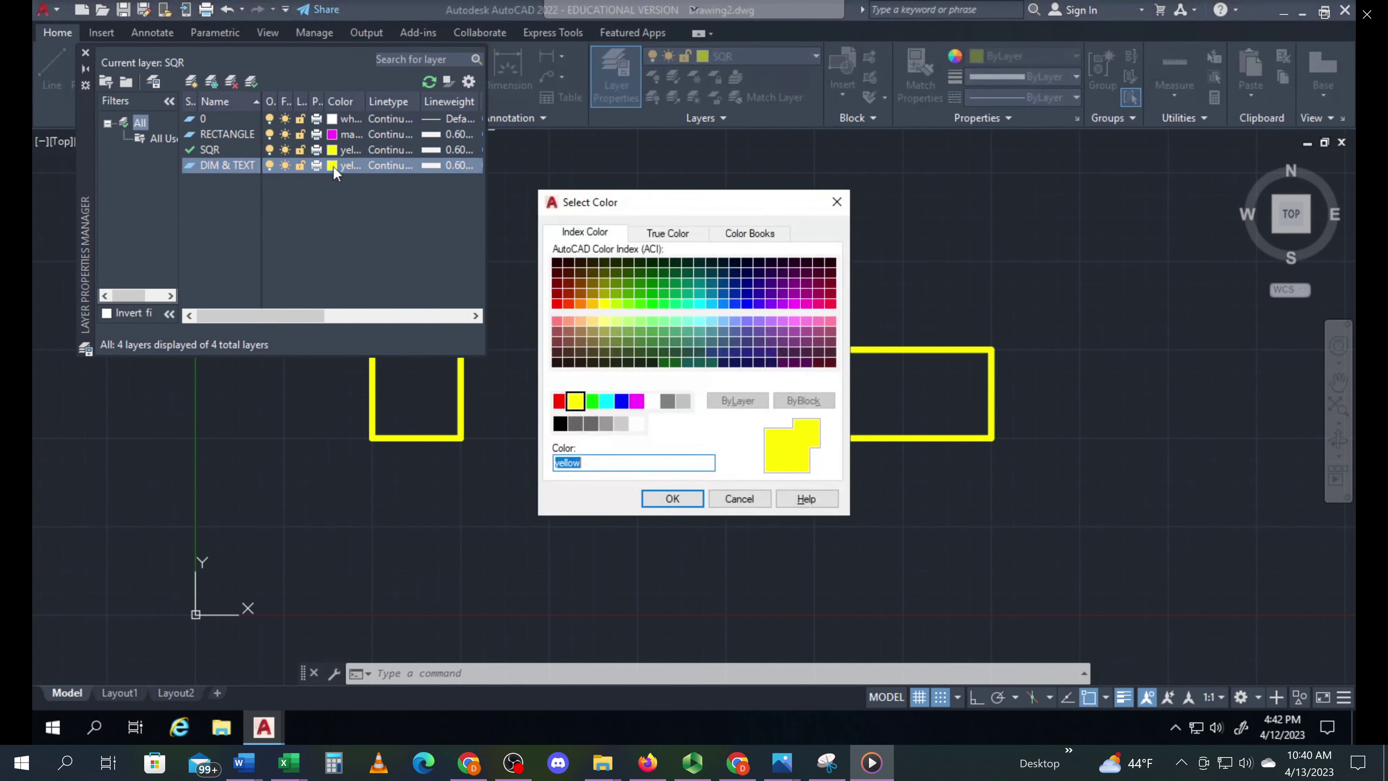
left_click(558, 402)
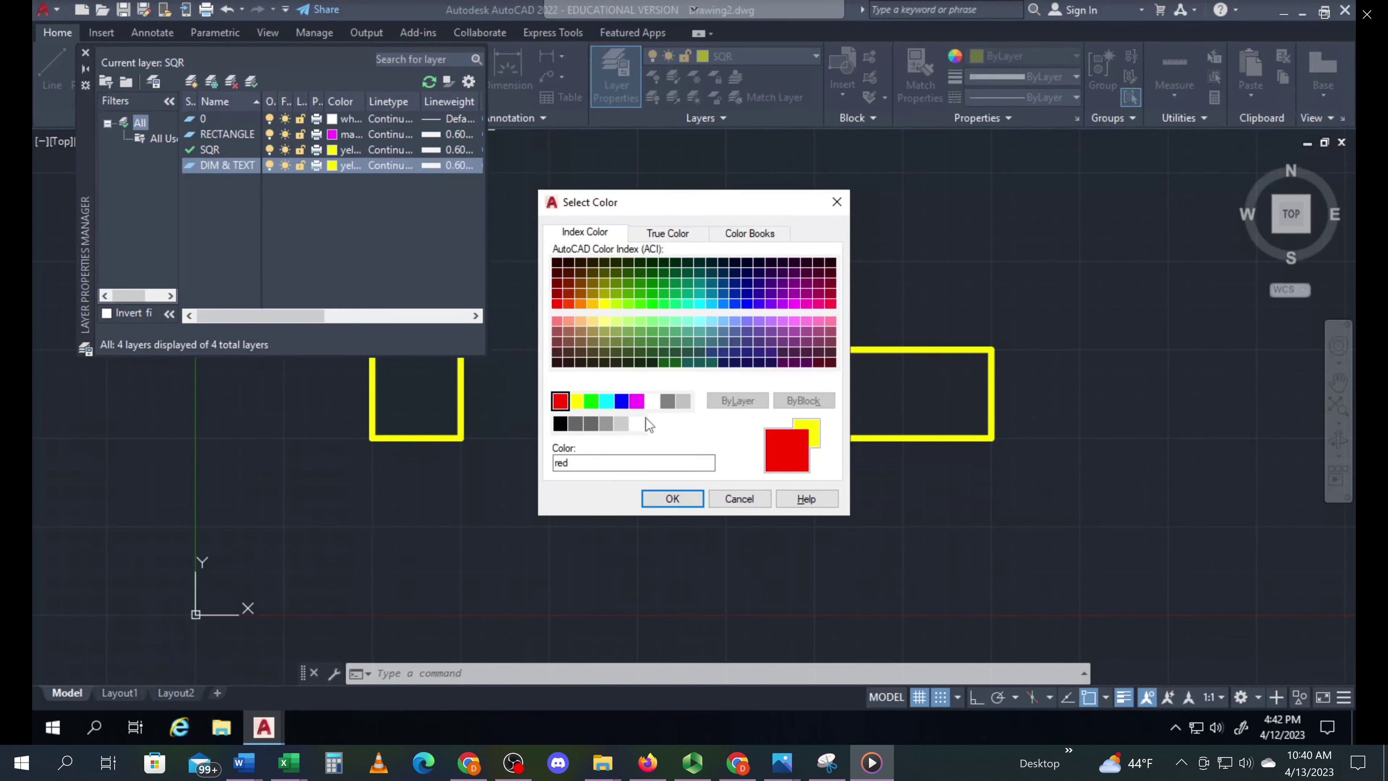
left_click(673, 499)
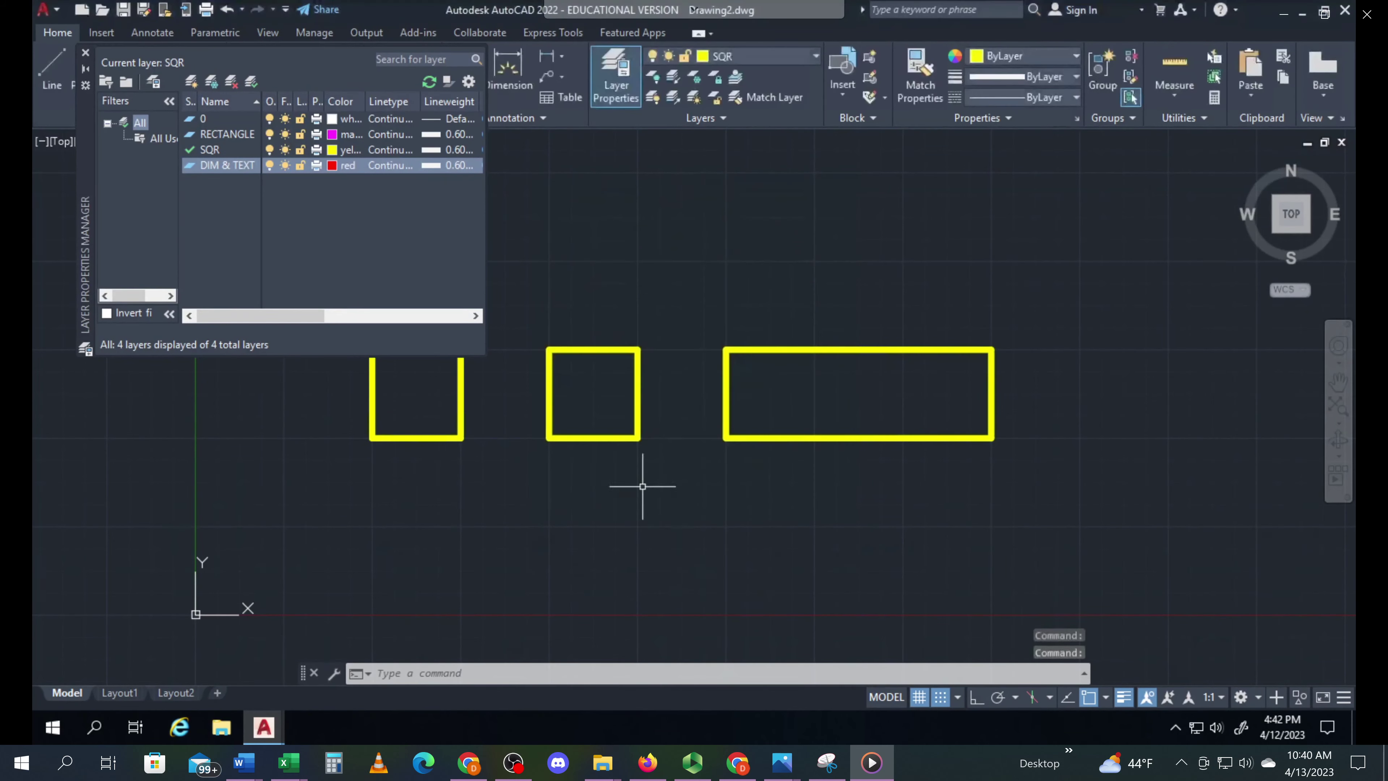
left_click(429, 165)
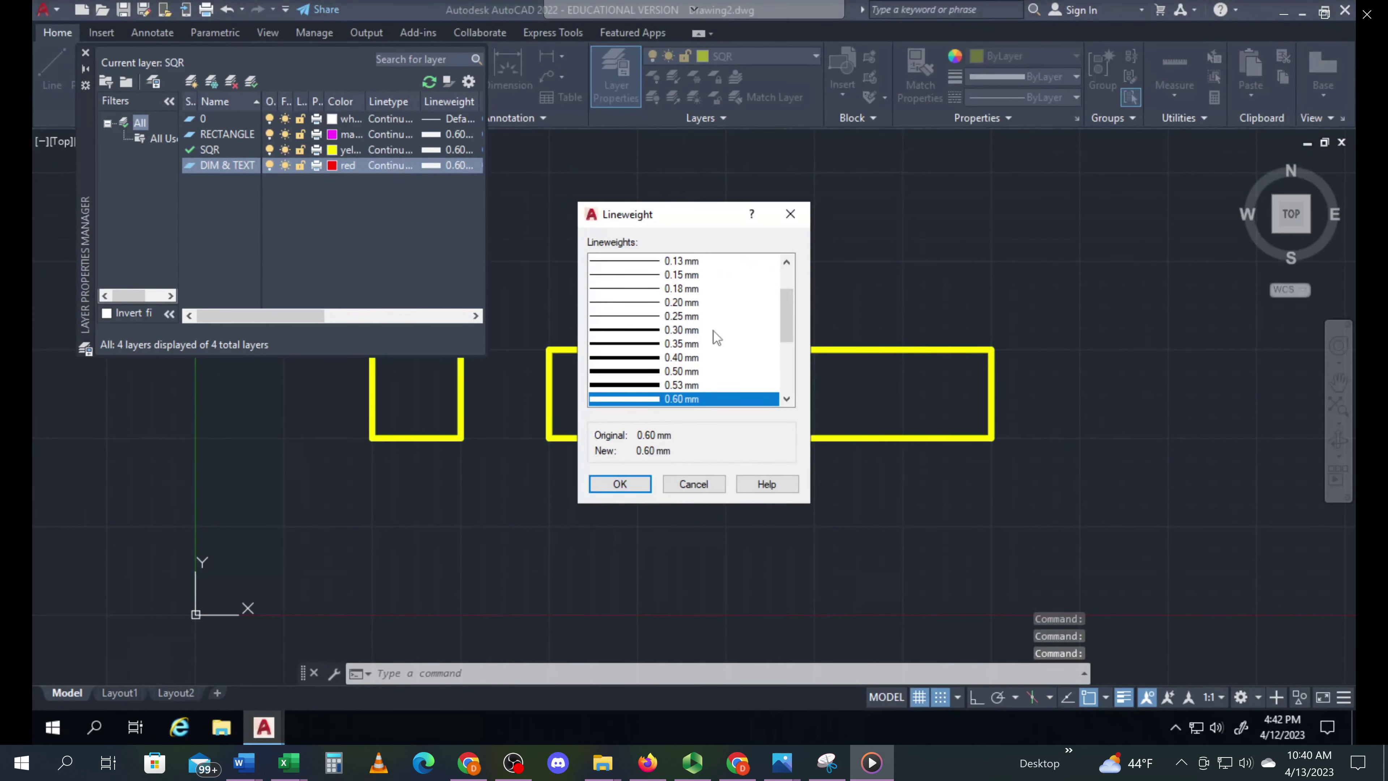
scroll(701, 314, "up", 2)
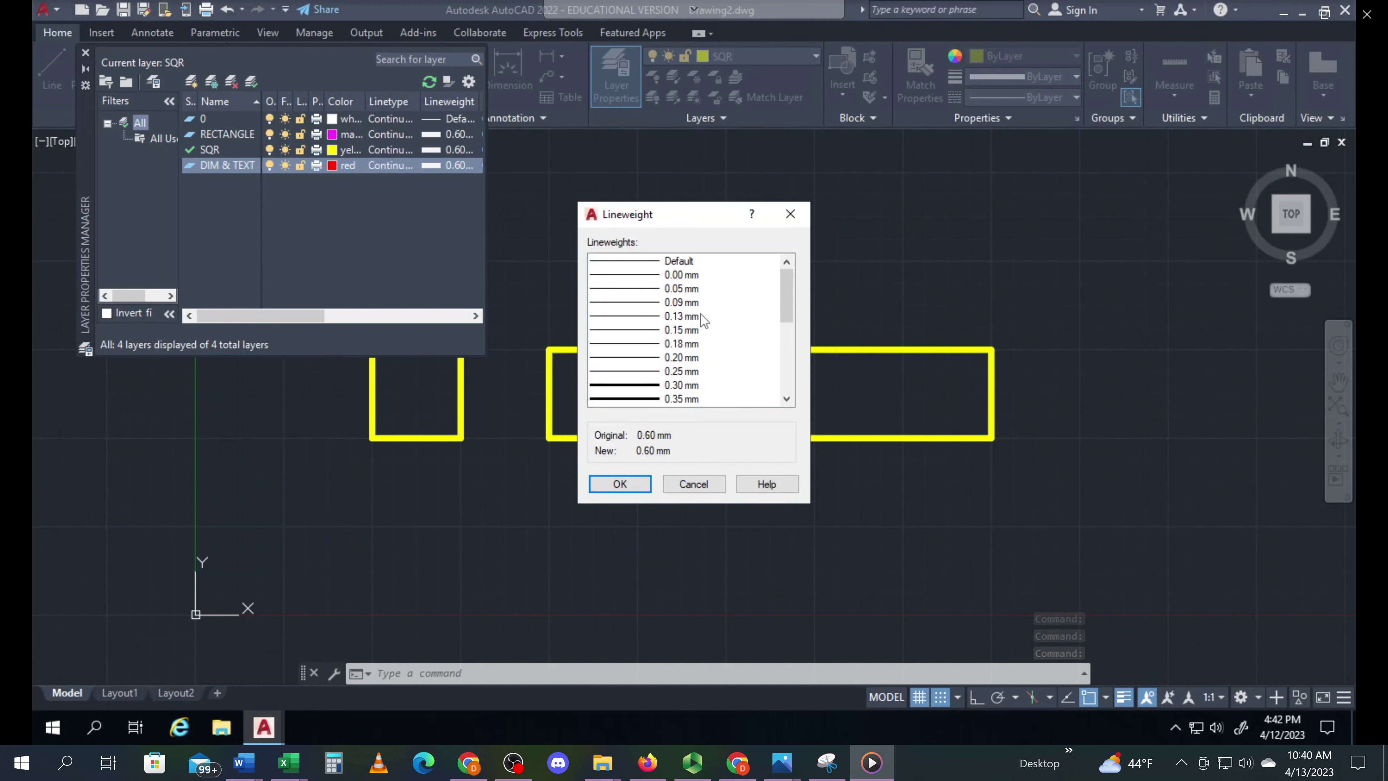
left_click(690, 261)
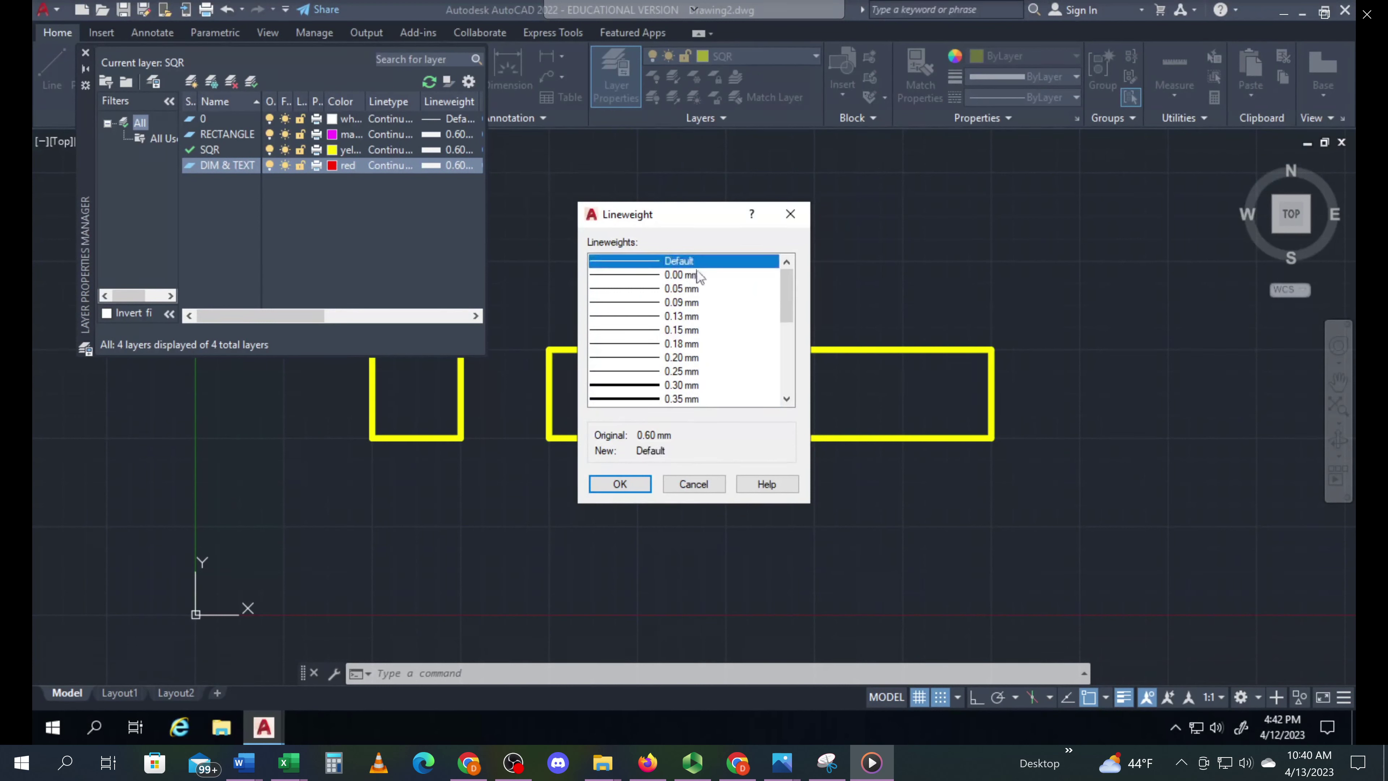
left_click(623, 485)
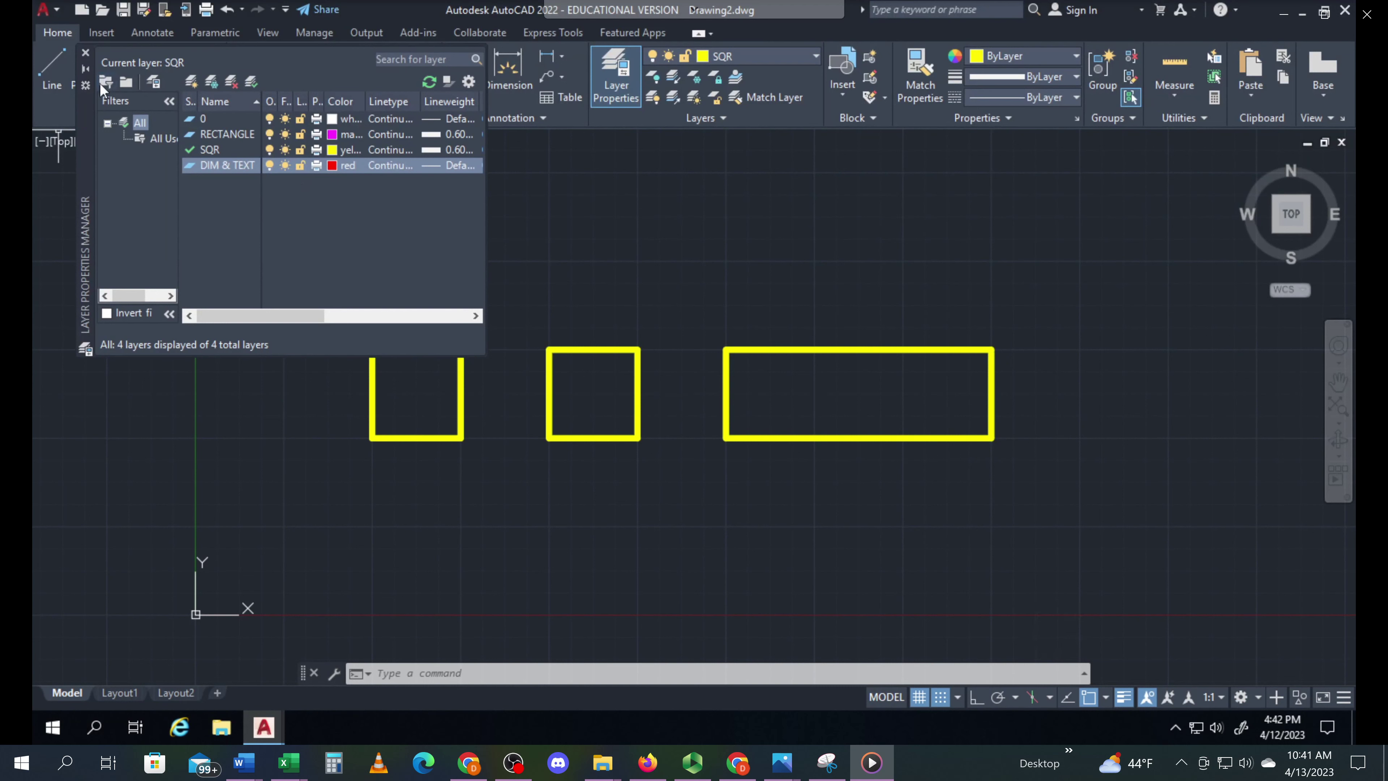
Step: Close the layer manager and make DIM & TEXT the current layer
left_click(85, 52)
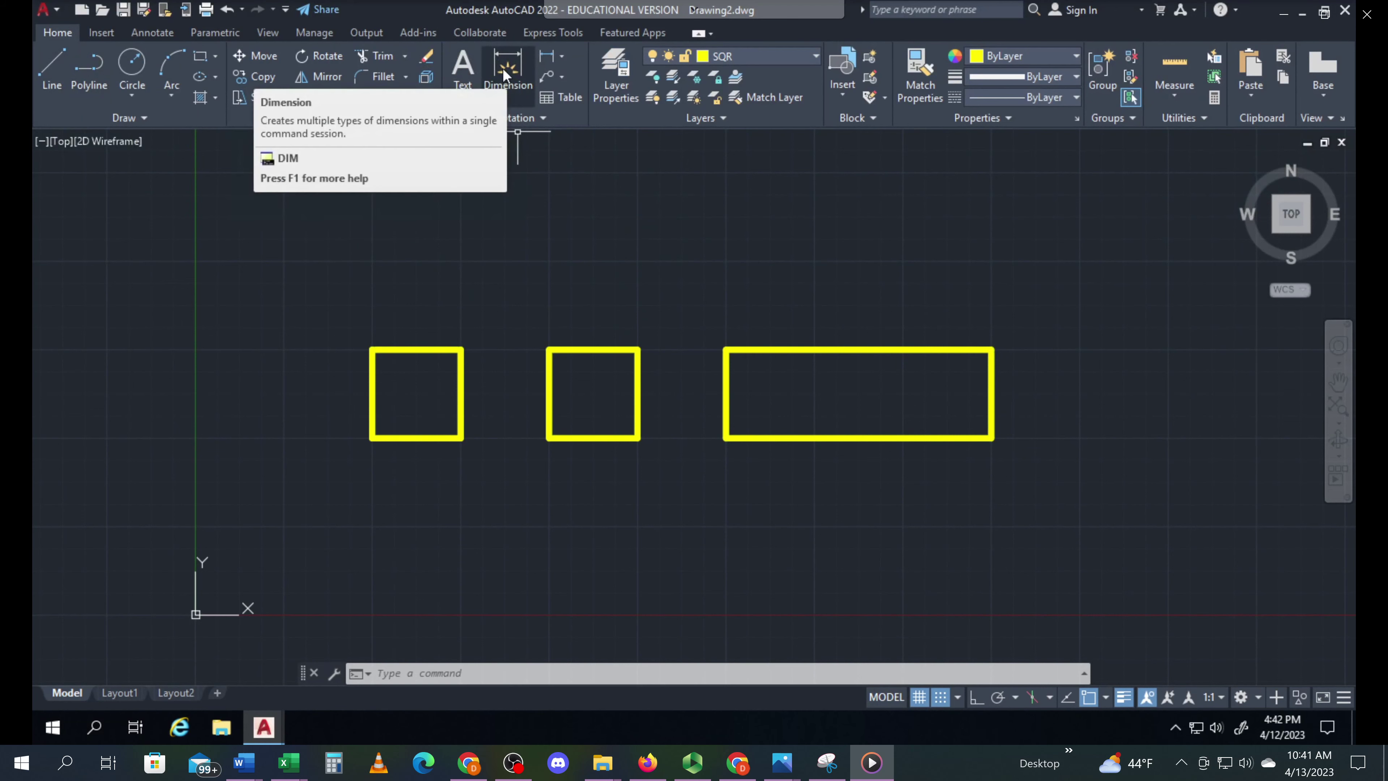
left_click(730, 55)
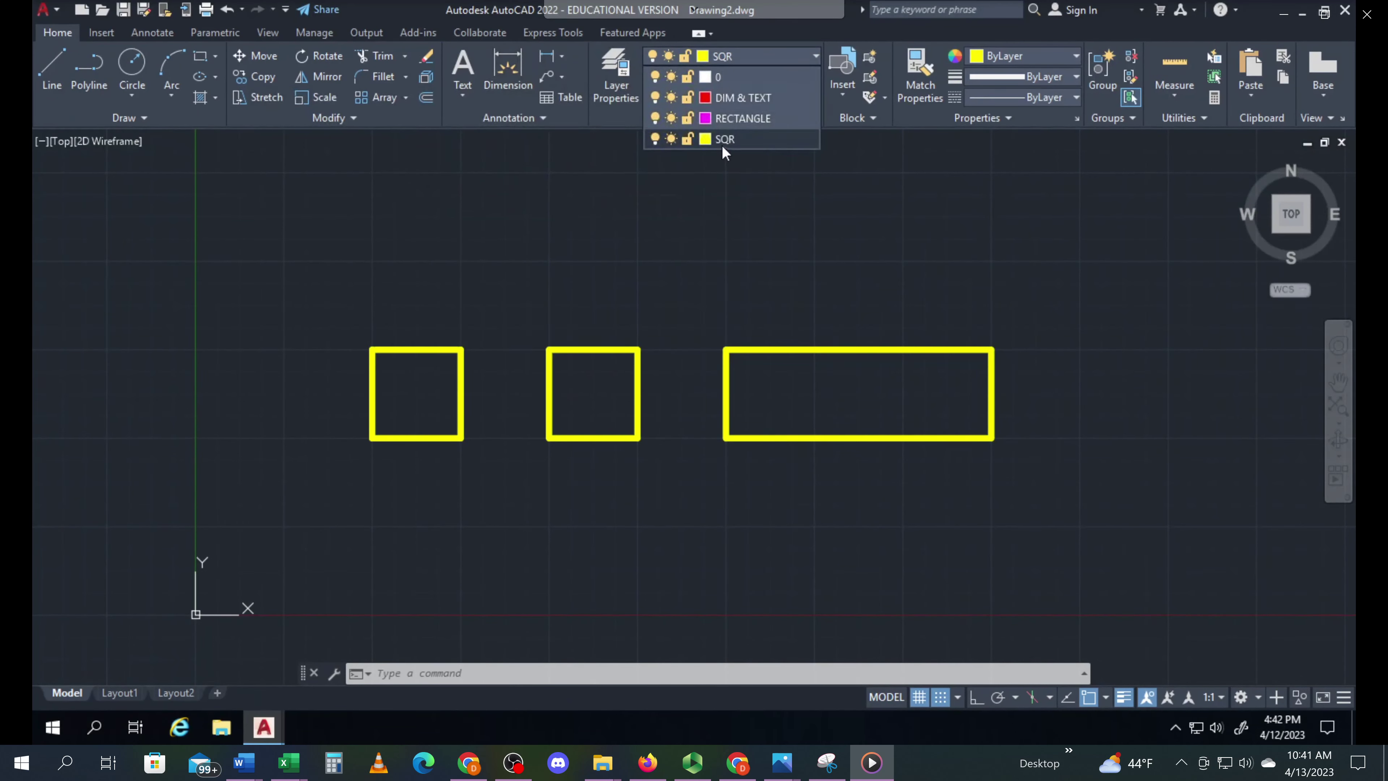
left_click(725, 98)
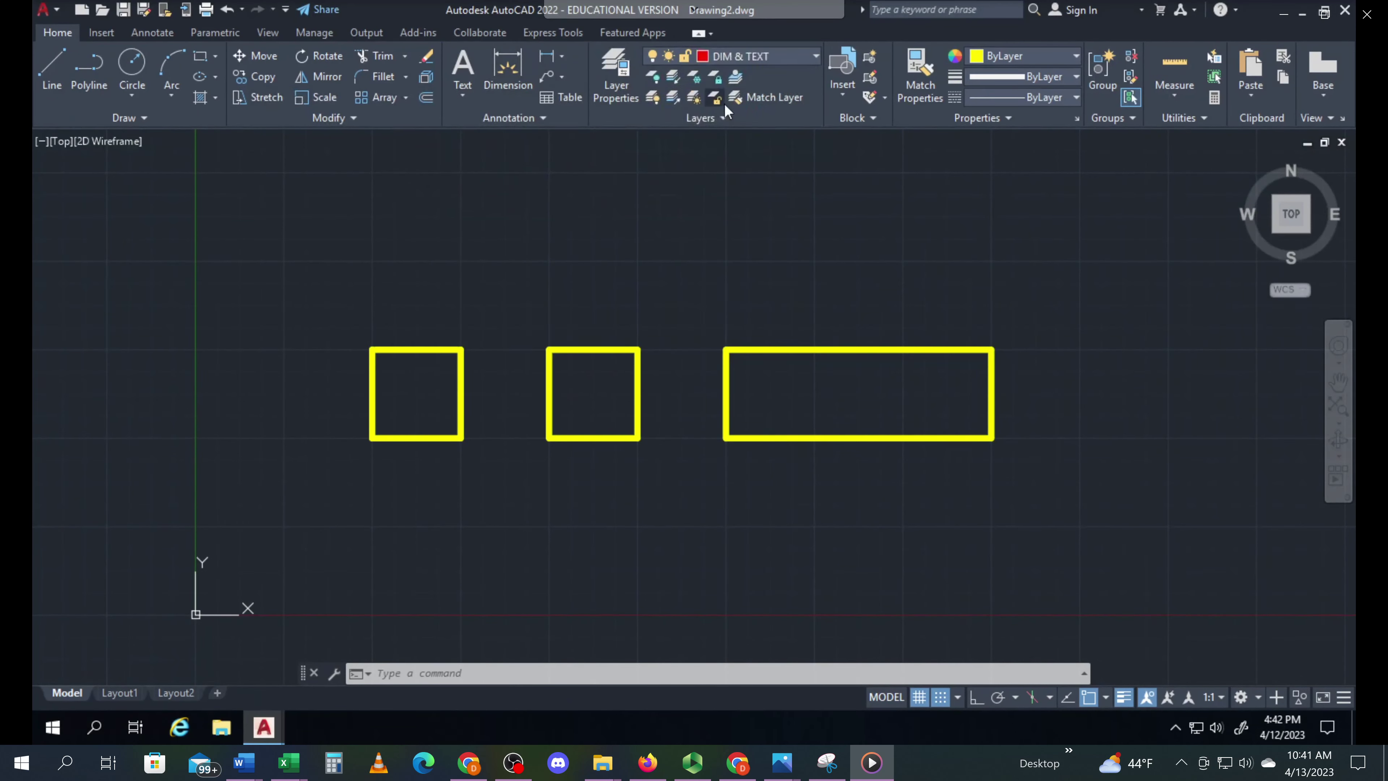
Step: Dimension the left square's height and width, each 1.0000
left_click(500, 76)
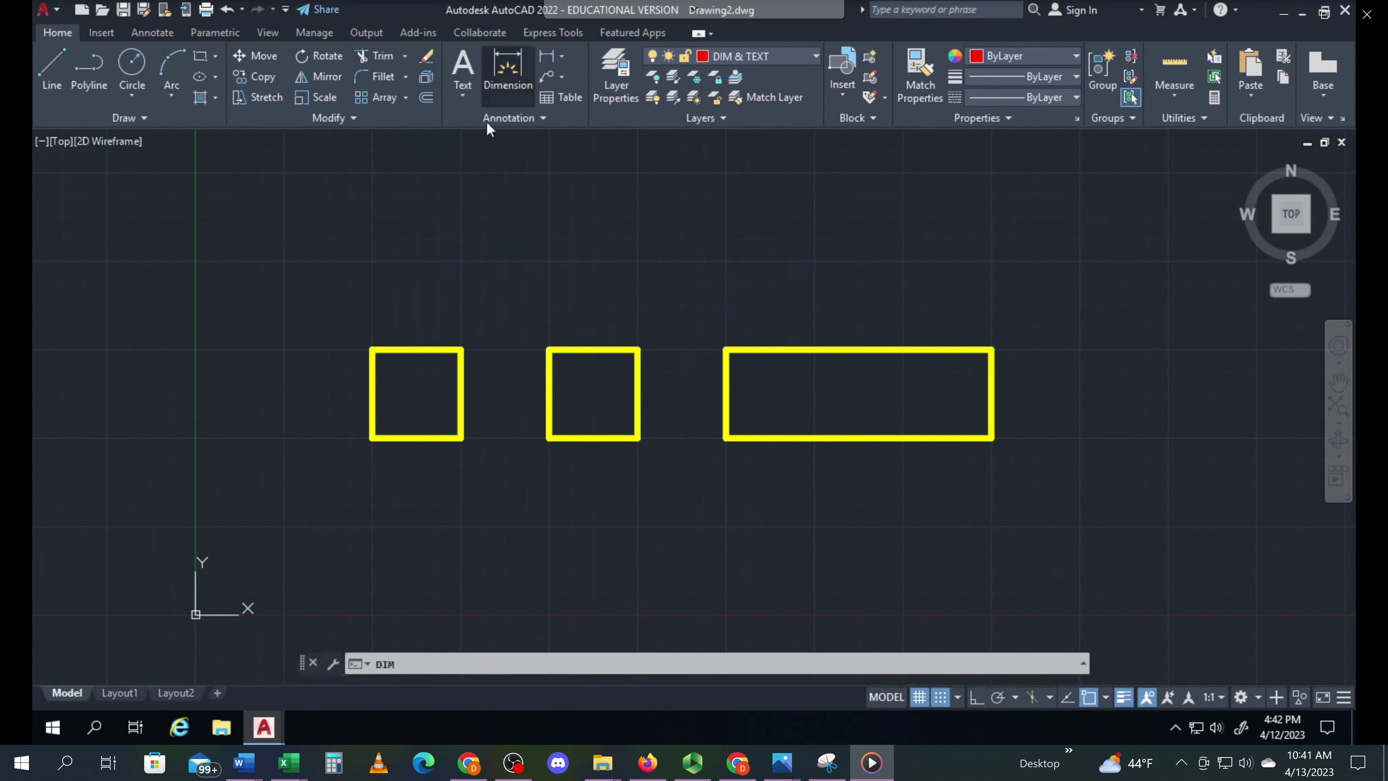
left_click(373, 394)
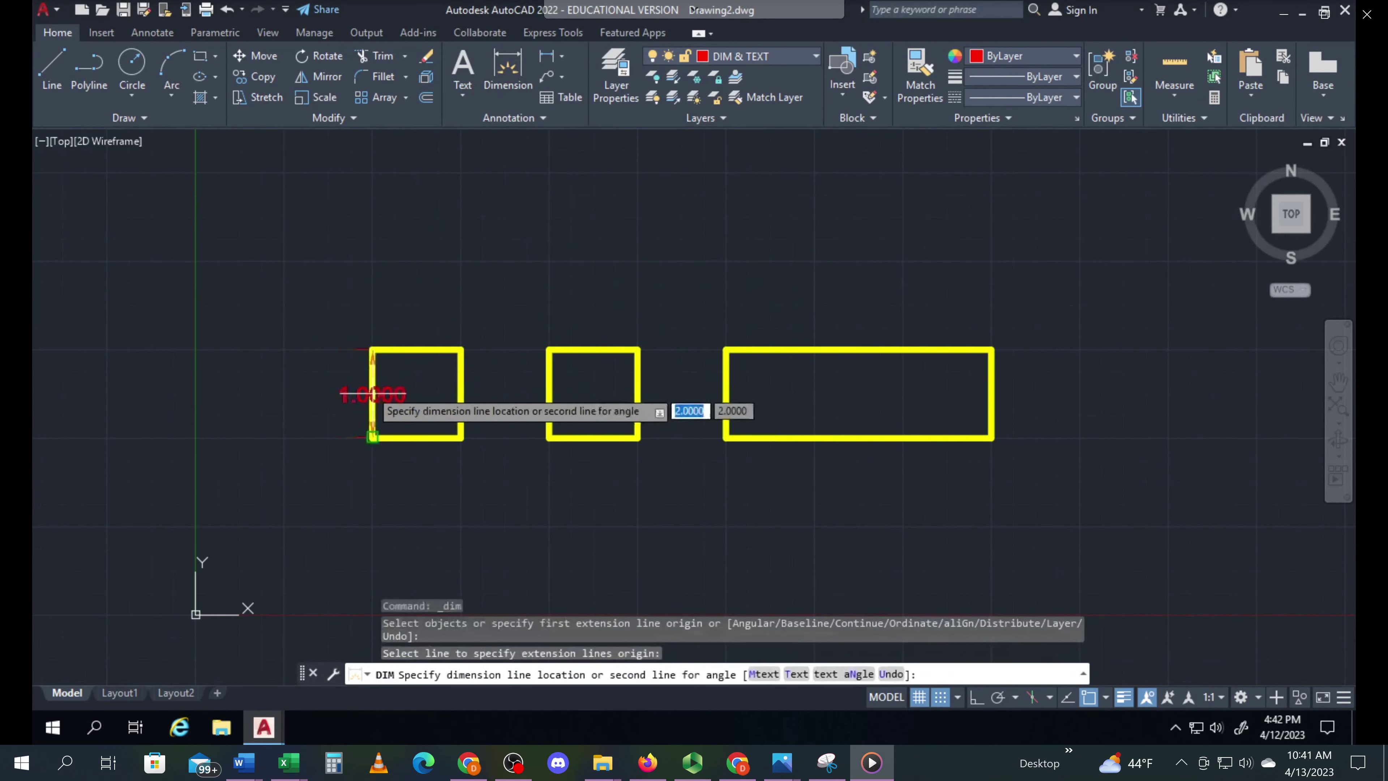
left_click(327, 385)
key("Return")
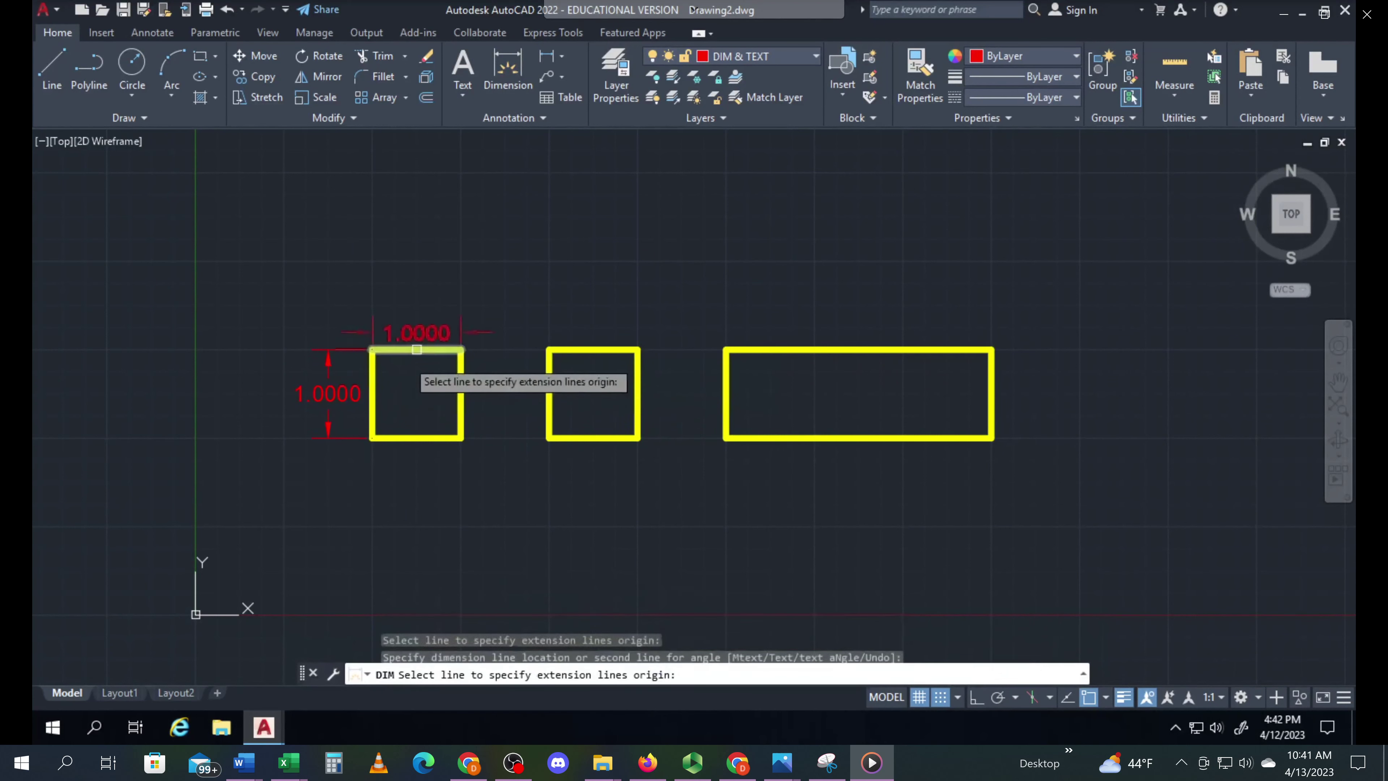
left_click(410, 349)
left_click(417, 304)
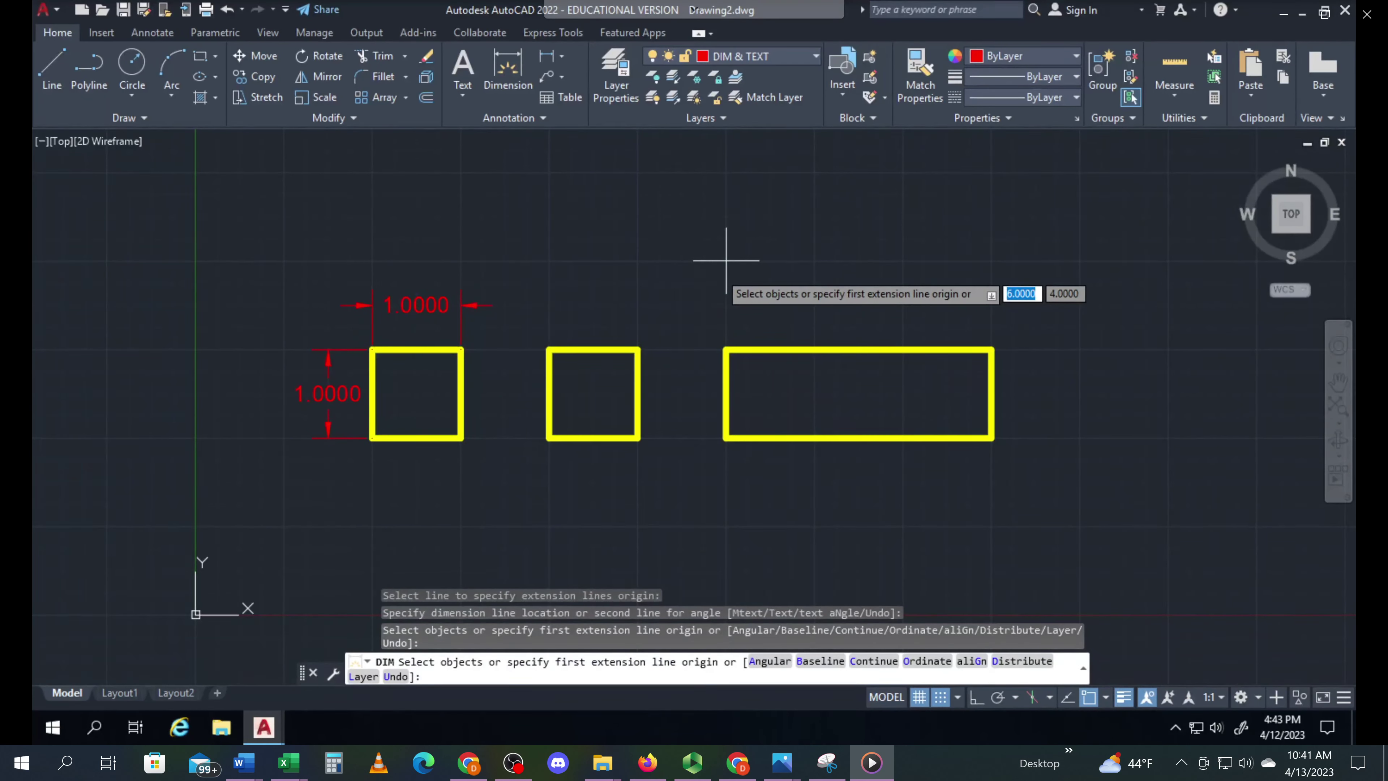
Step: Dimension the long rectangle: 3.0000 width above and 1.0000 height on its right
key("Return")
left_click(836, 348)
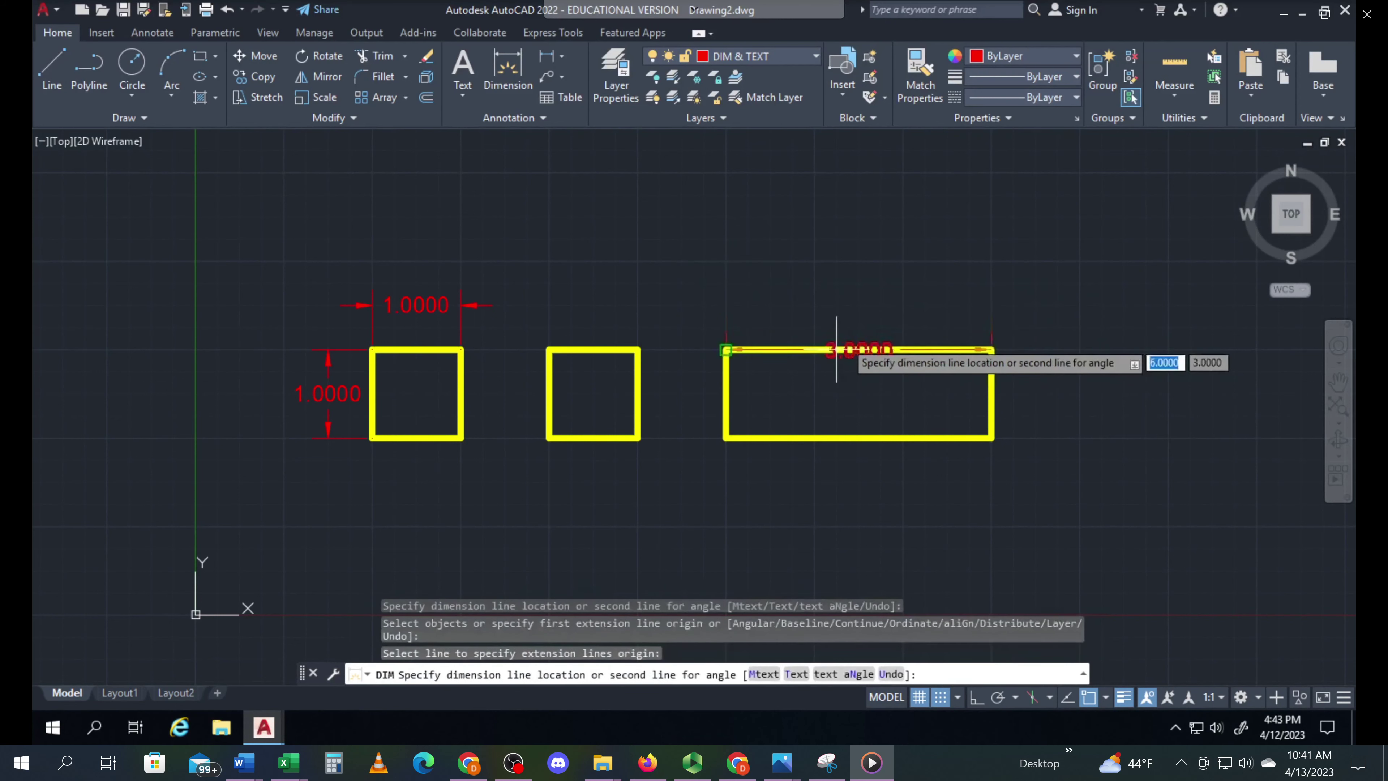
left_click(836, 283)
key("Return")
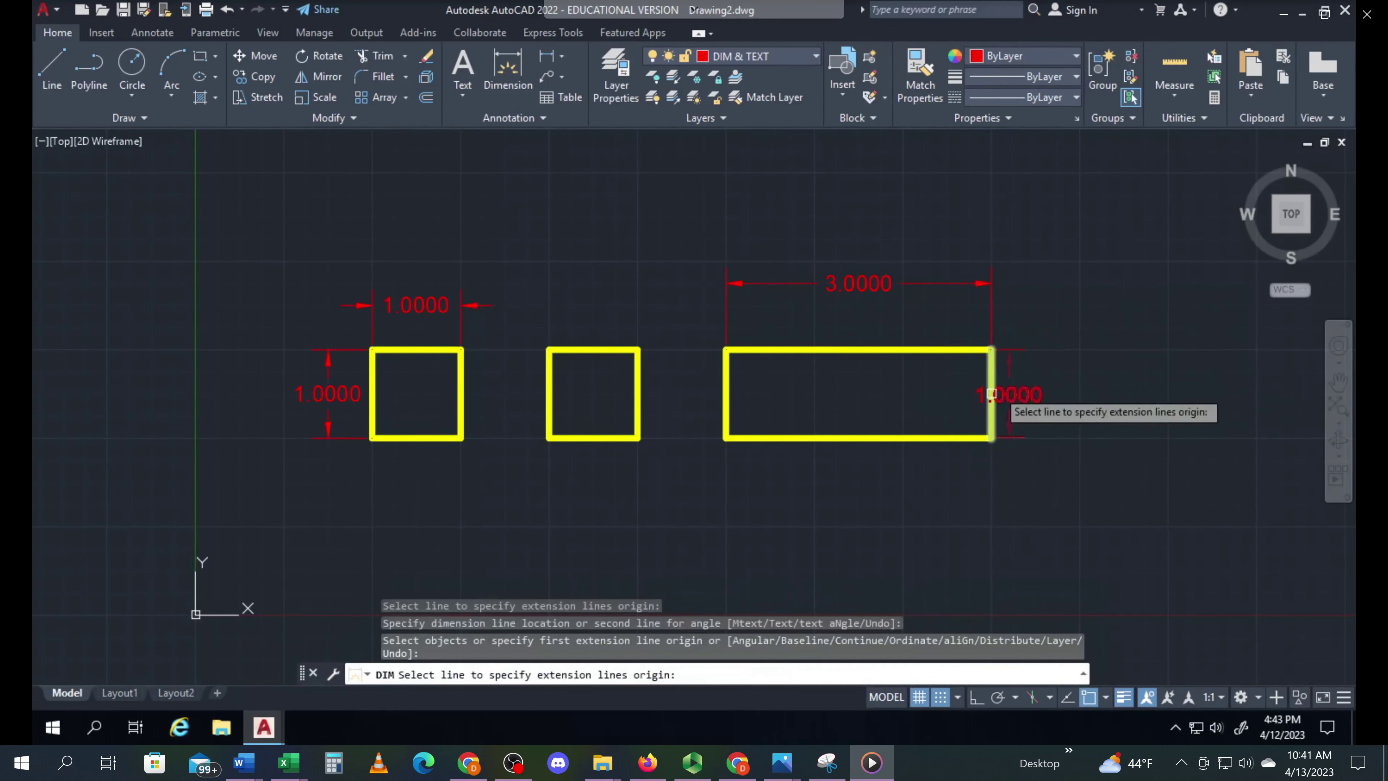
left_click(990, 391)
left_click(1057, 393)
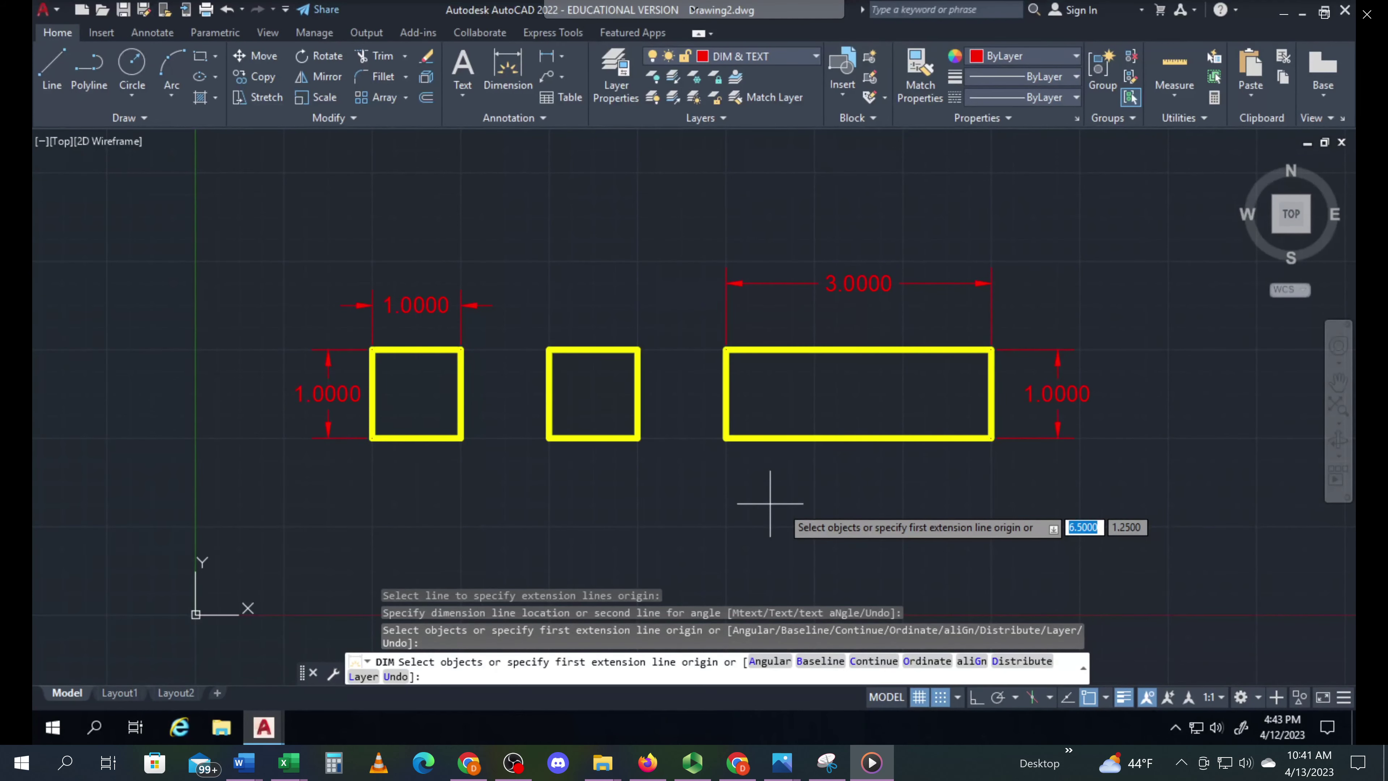
middle_click_drag(821, 486, 477, 481)
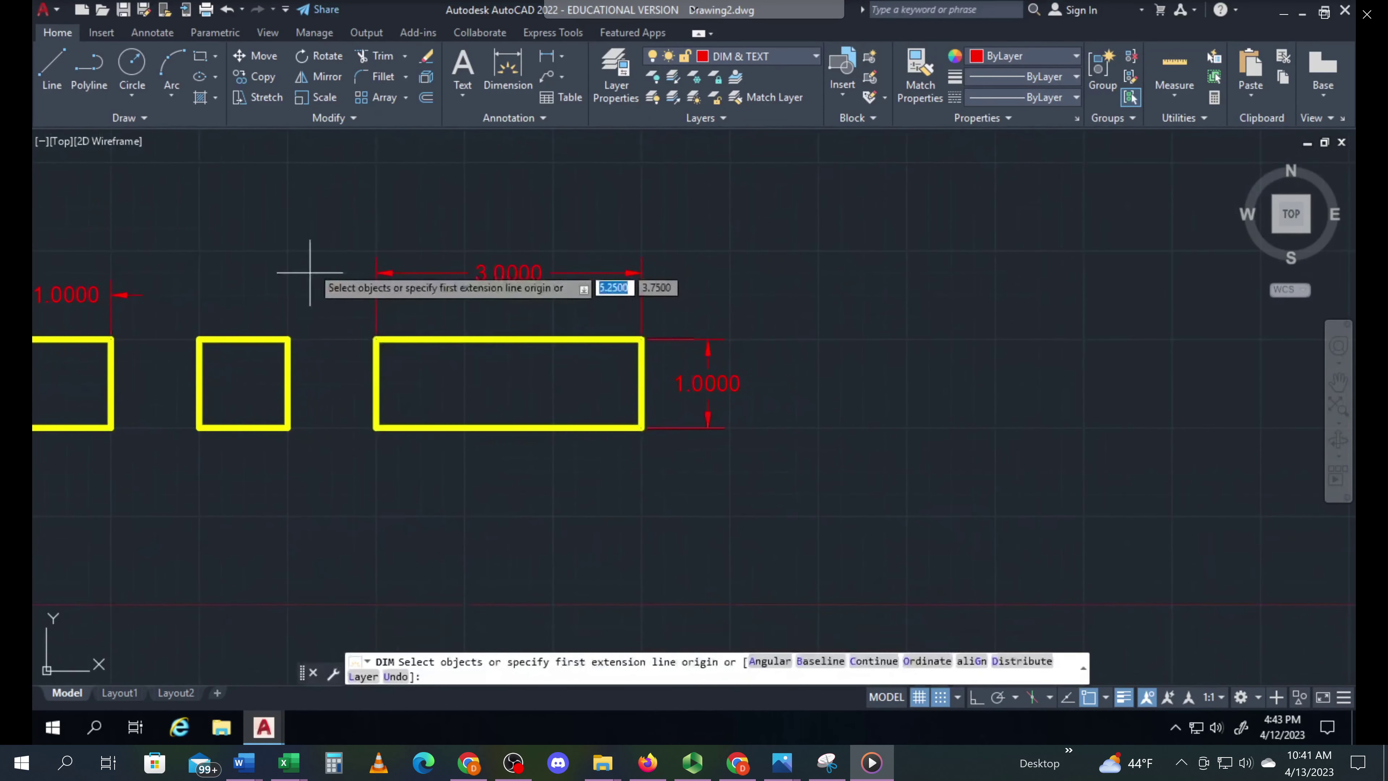
left_click(215, 58)
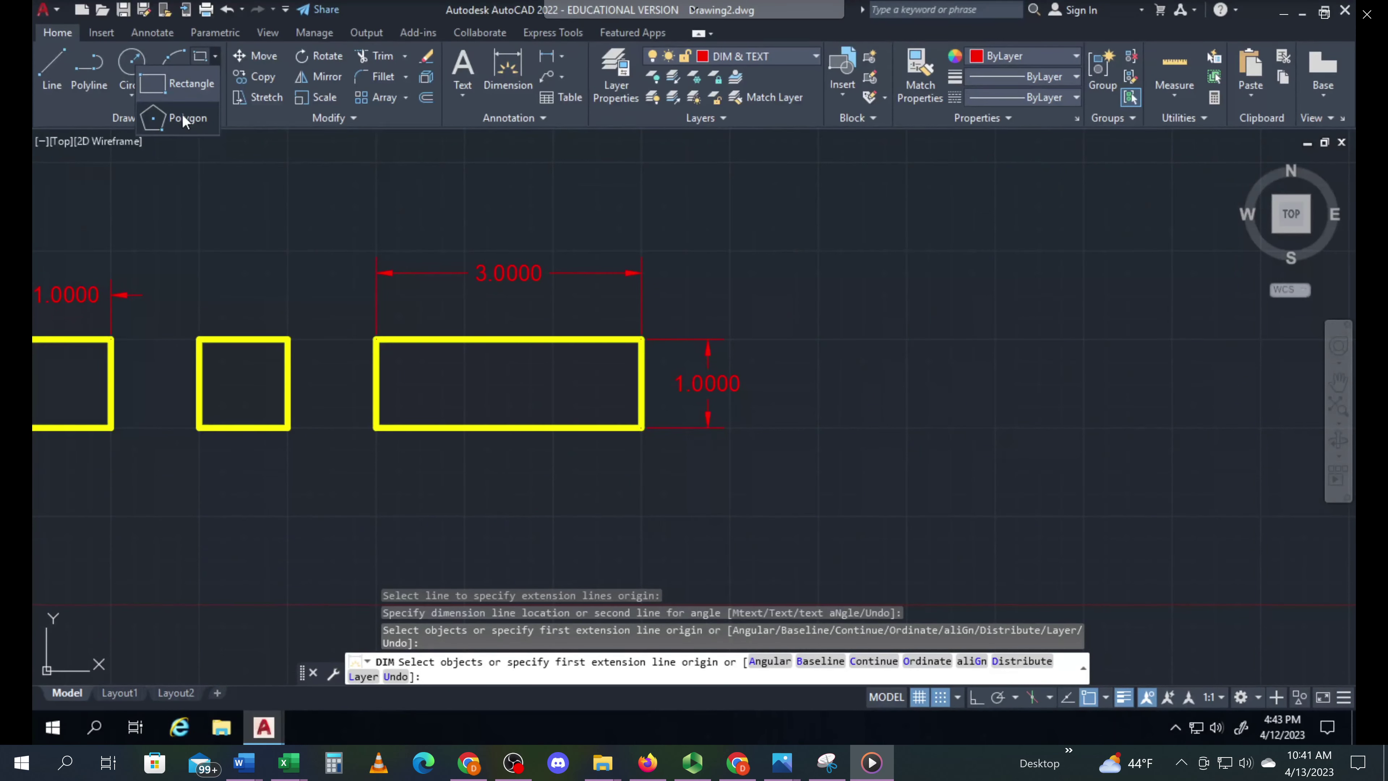
Step: Switch the current layer to RECTANGLE and cancel the unfinished Line command
left_click(55, 69)
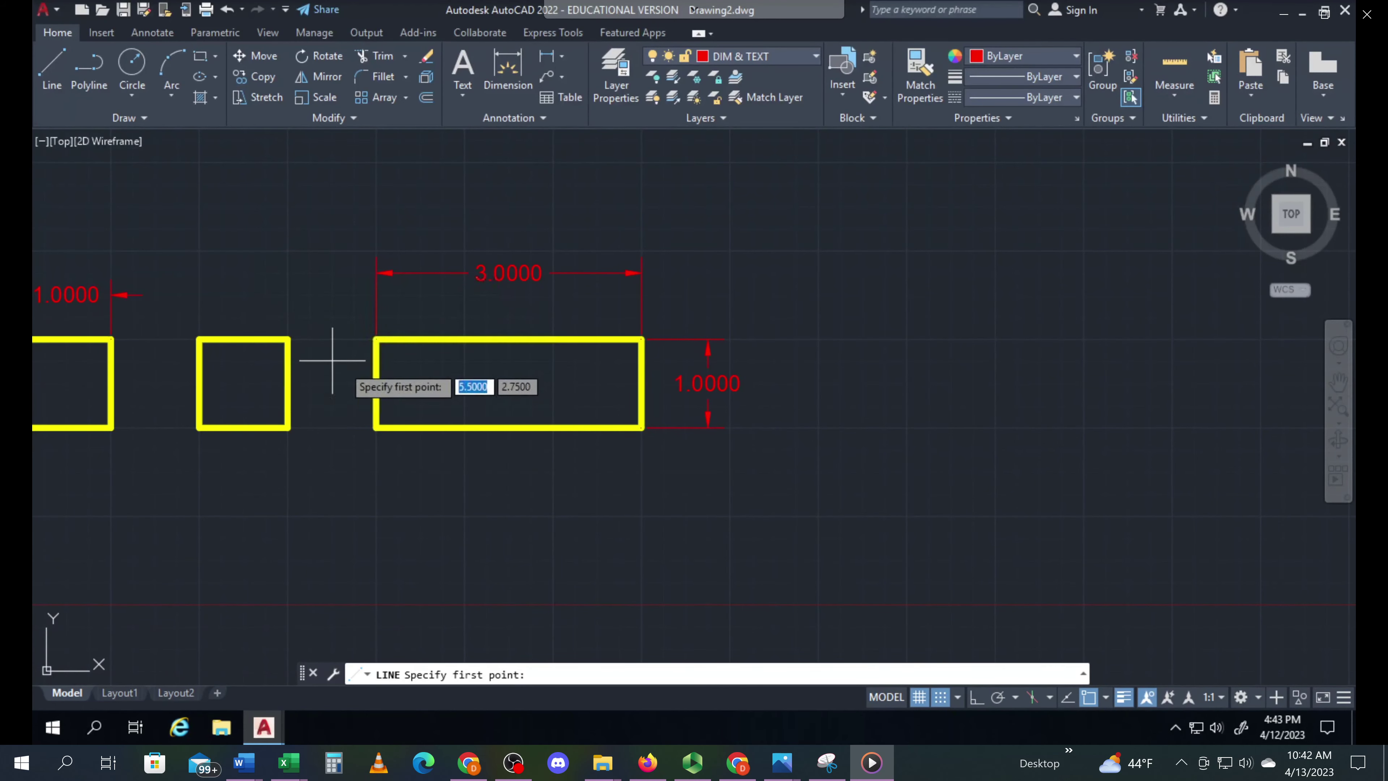
middle_click_drag(210, 505, 394, 489)
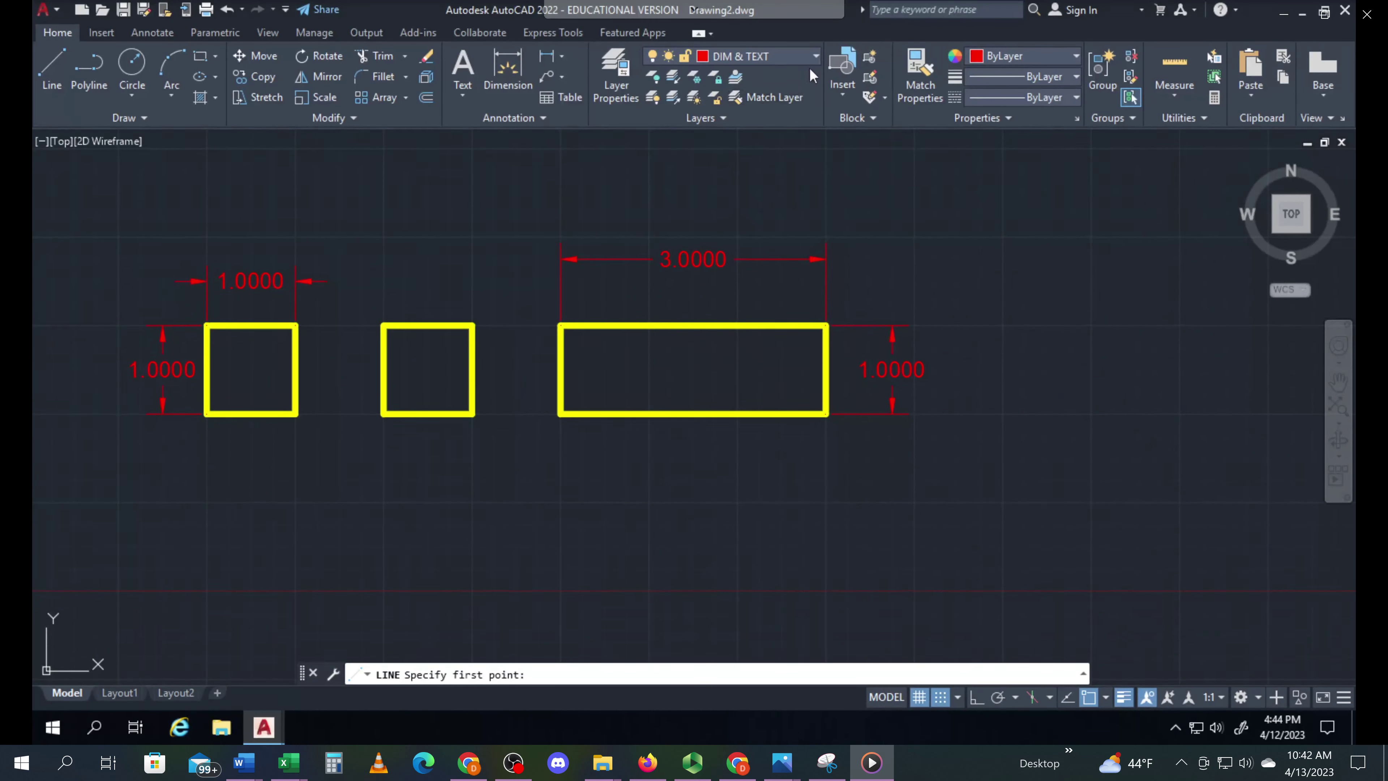
left_click(814, 56)
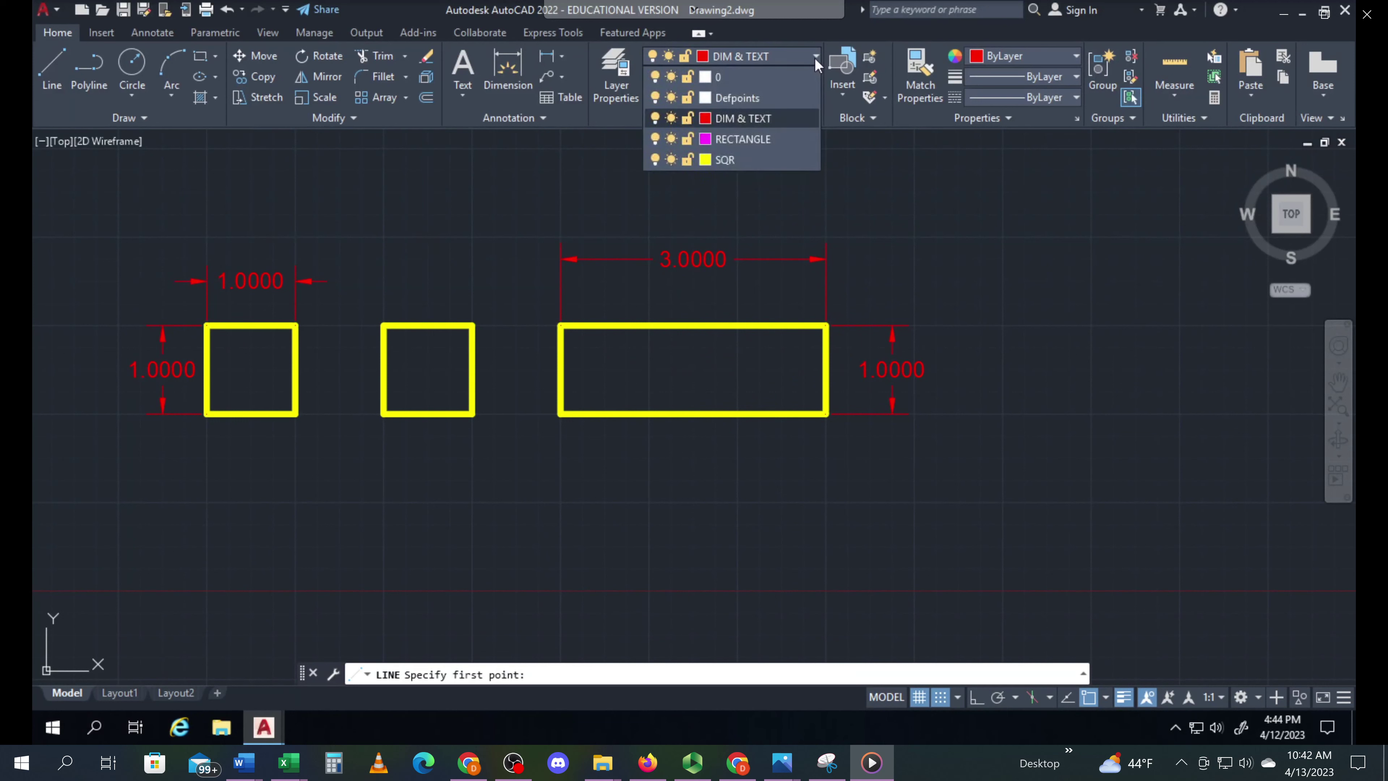
left_click(768, 138)
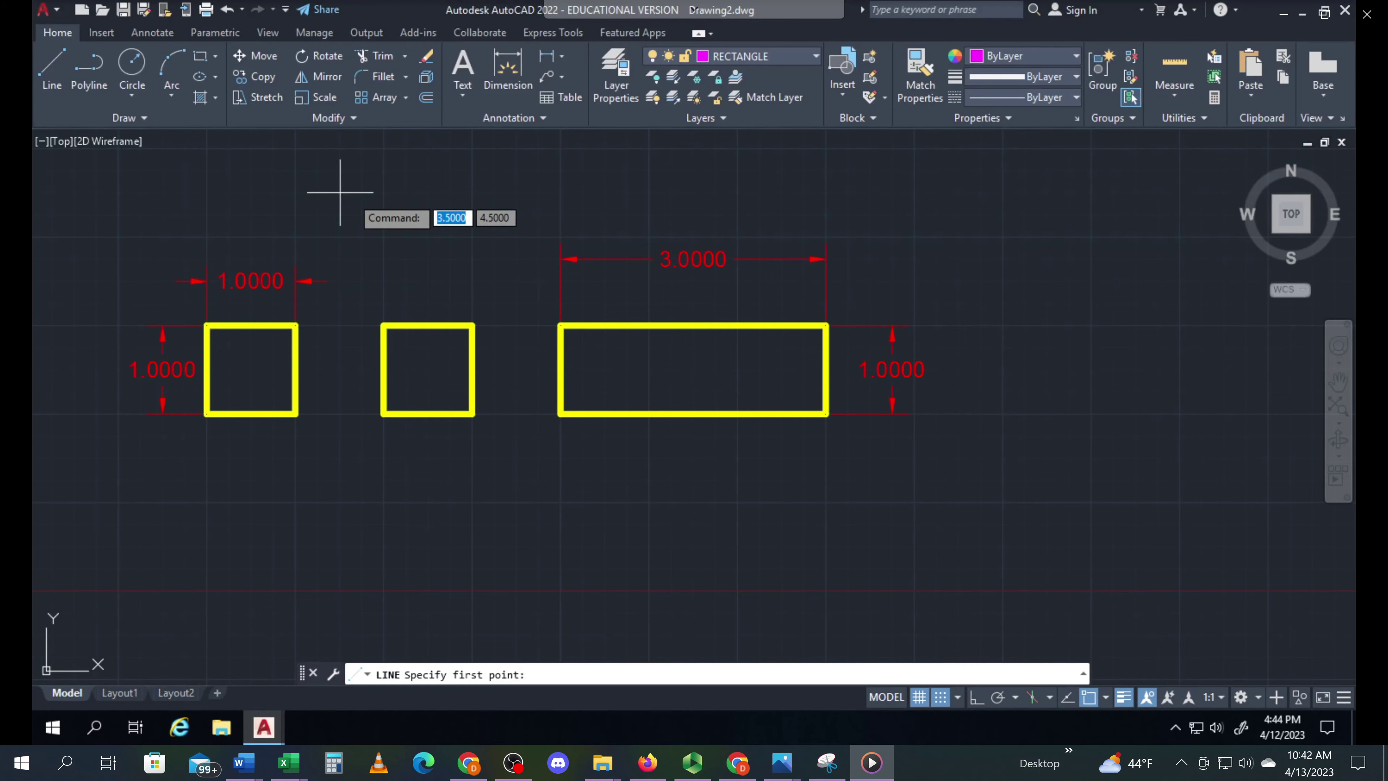
key("Escape")
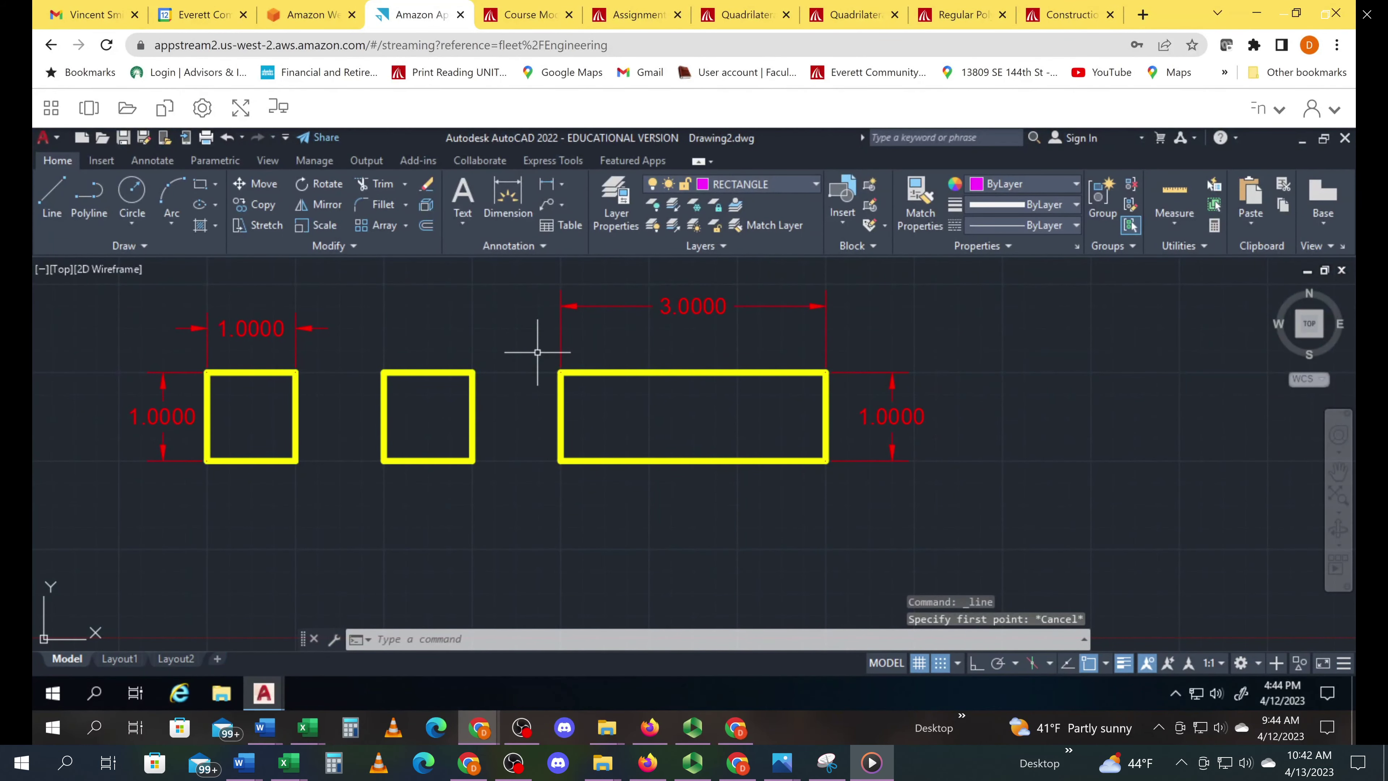
Step: Window-select the 3 × 1 rectangle, assign it to the RECTANGLE layer, then deselect
mouse_move(557, 363)
left_mouse_down()
mouse_move(651, 426)
mouse_move(790, 471)
left_mouse_up()
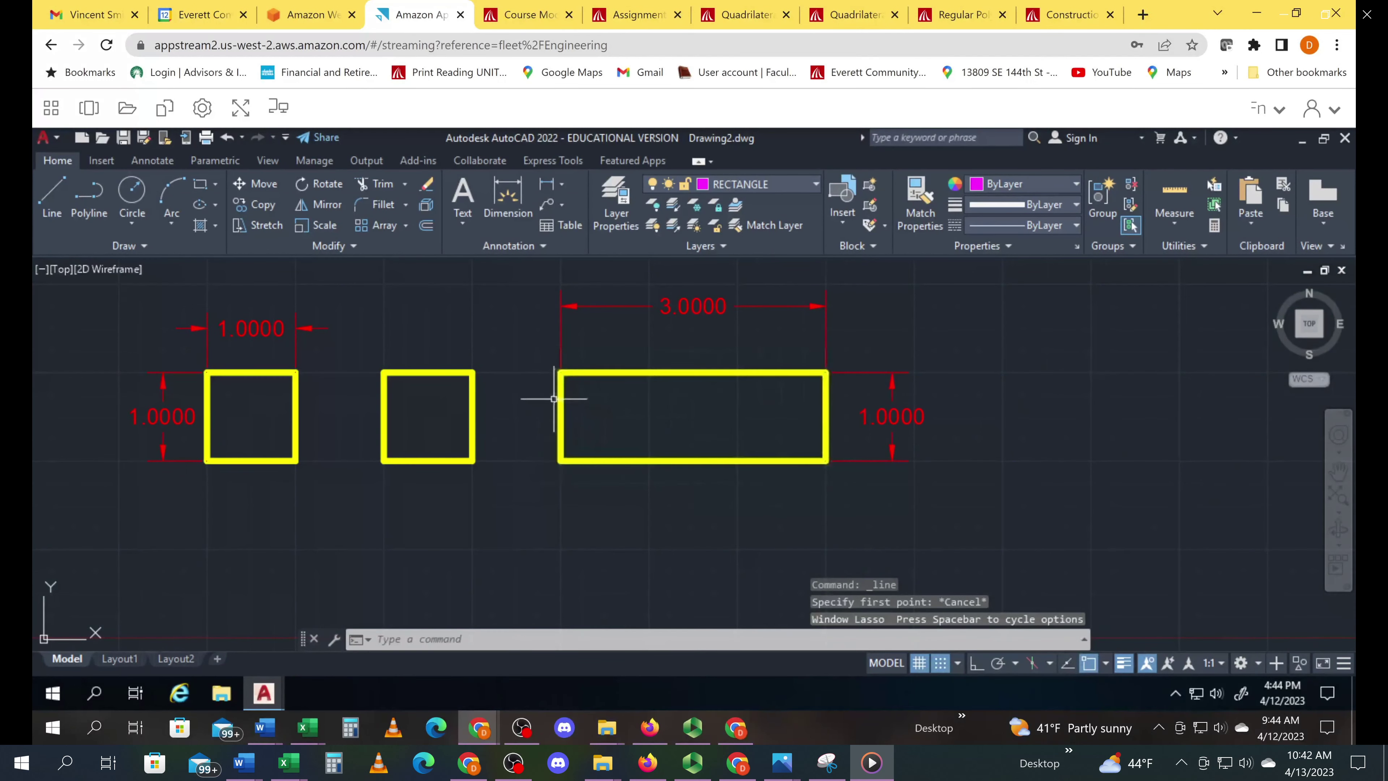
left_click(536, 353)
left_click(837, 494)
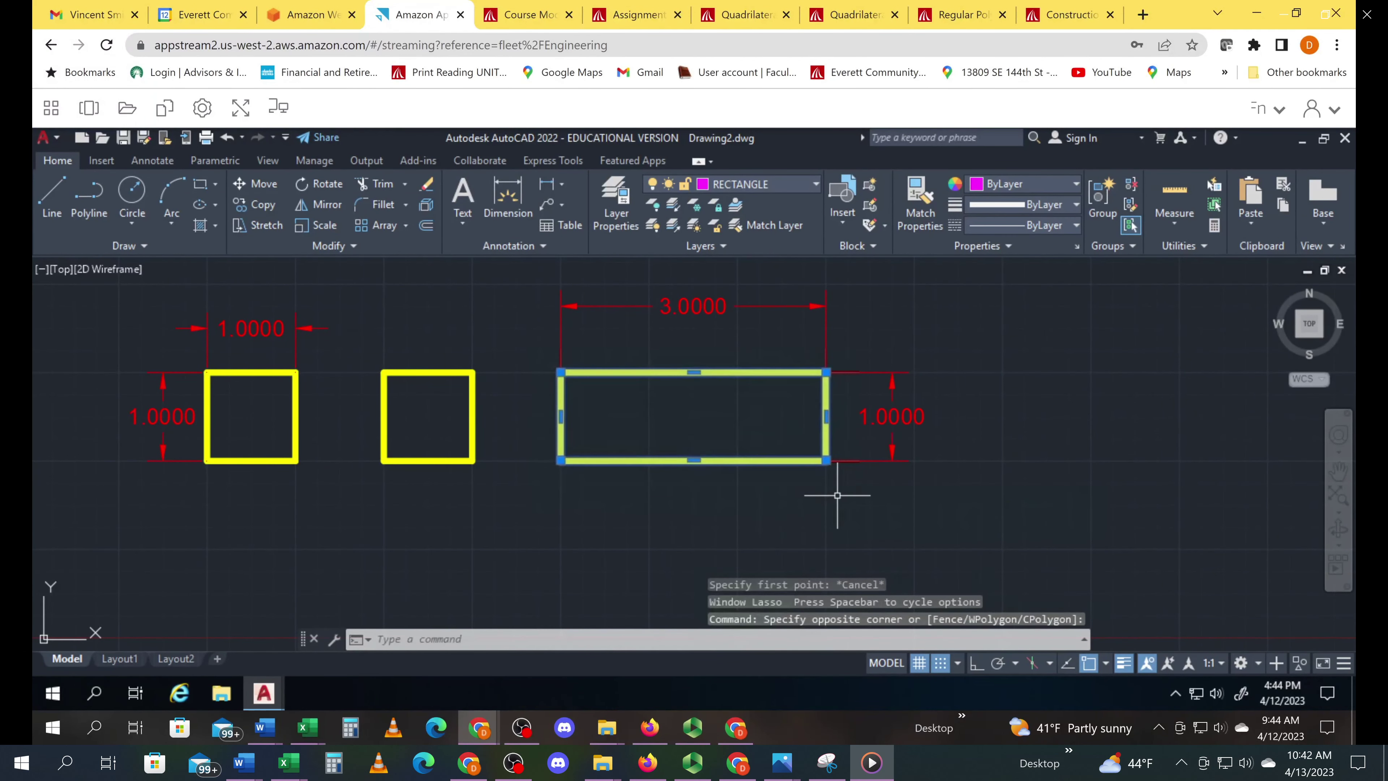
left_click(813, 185)
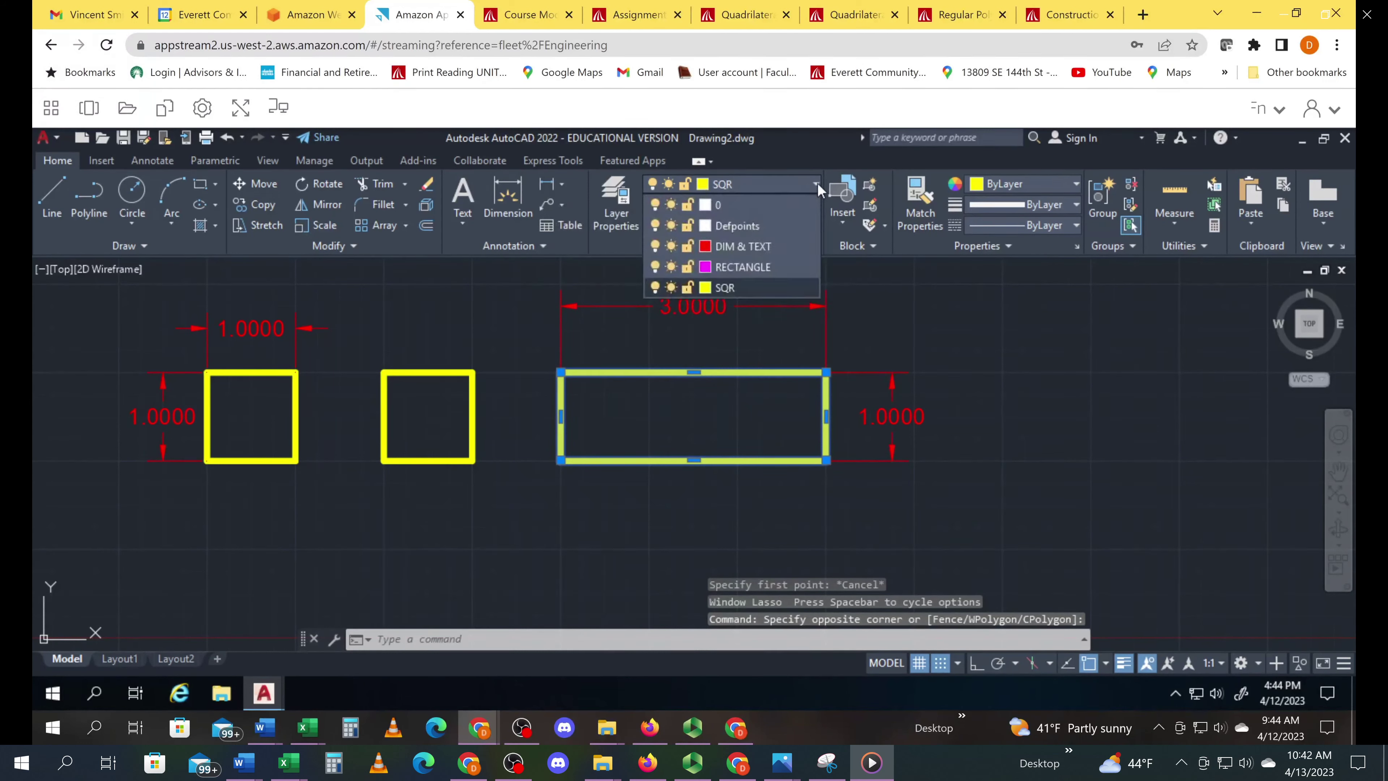
left_click(744, 266)
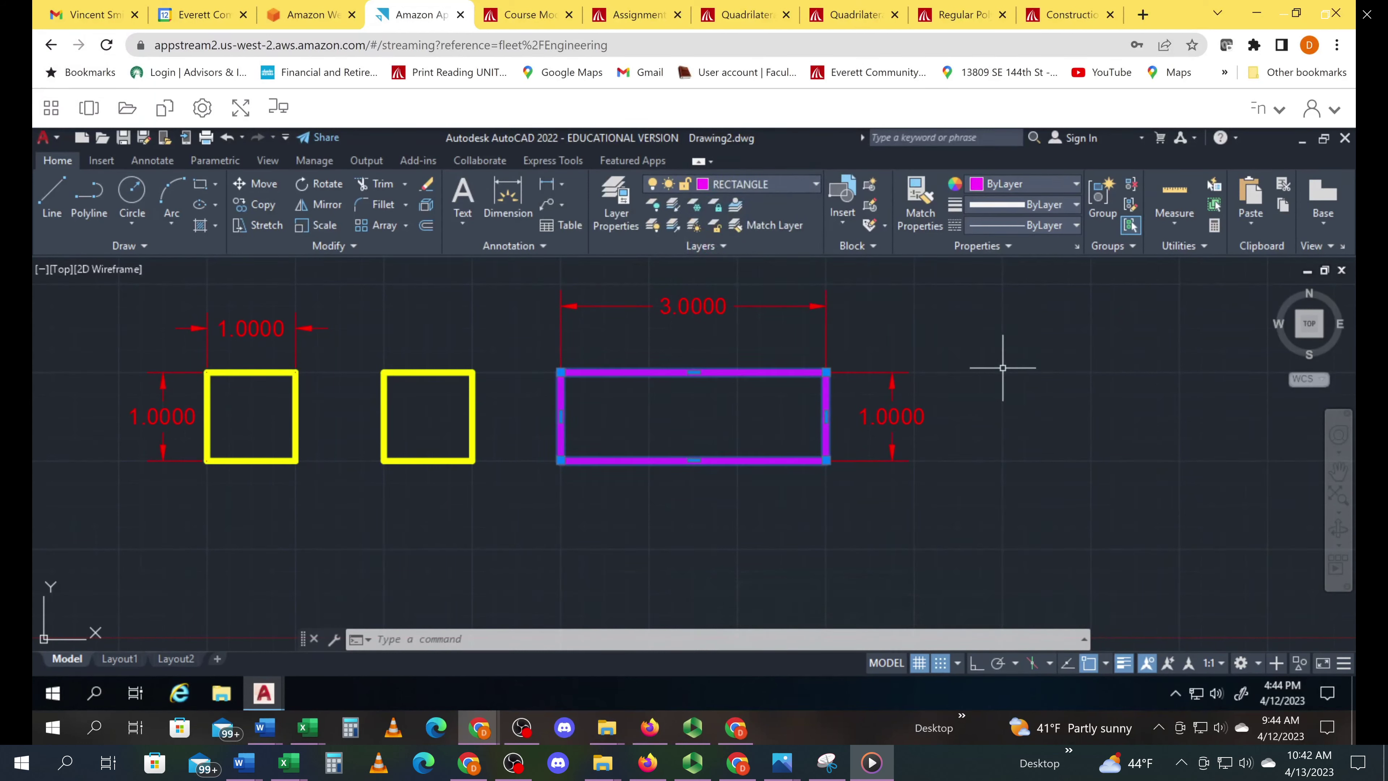
key("Escape")
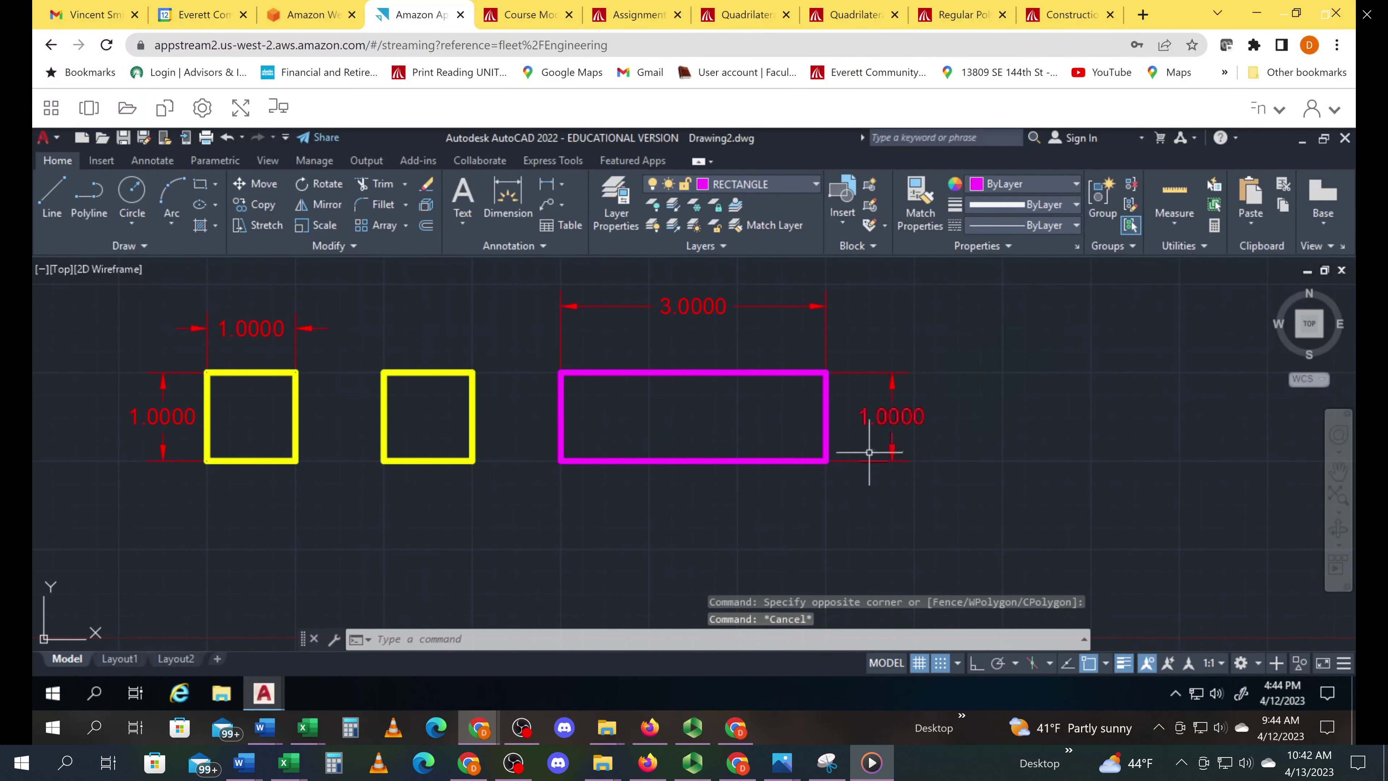
mouse_move(555, 525)
middle_mouse_down()
mouse_move(526, 530)
mouse_move(539, 536)
middle_mouse_up()
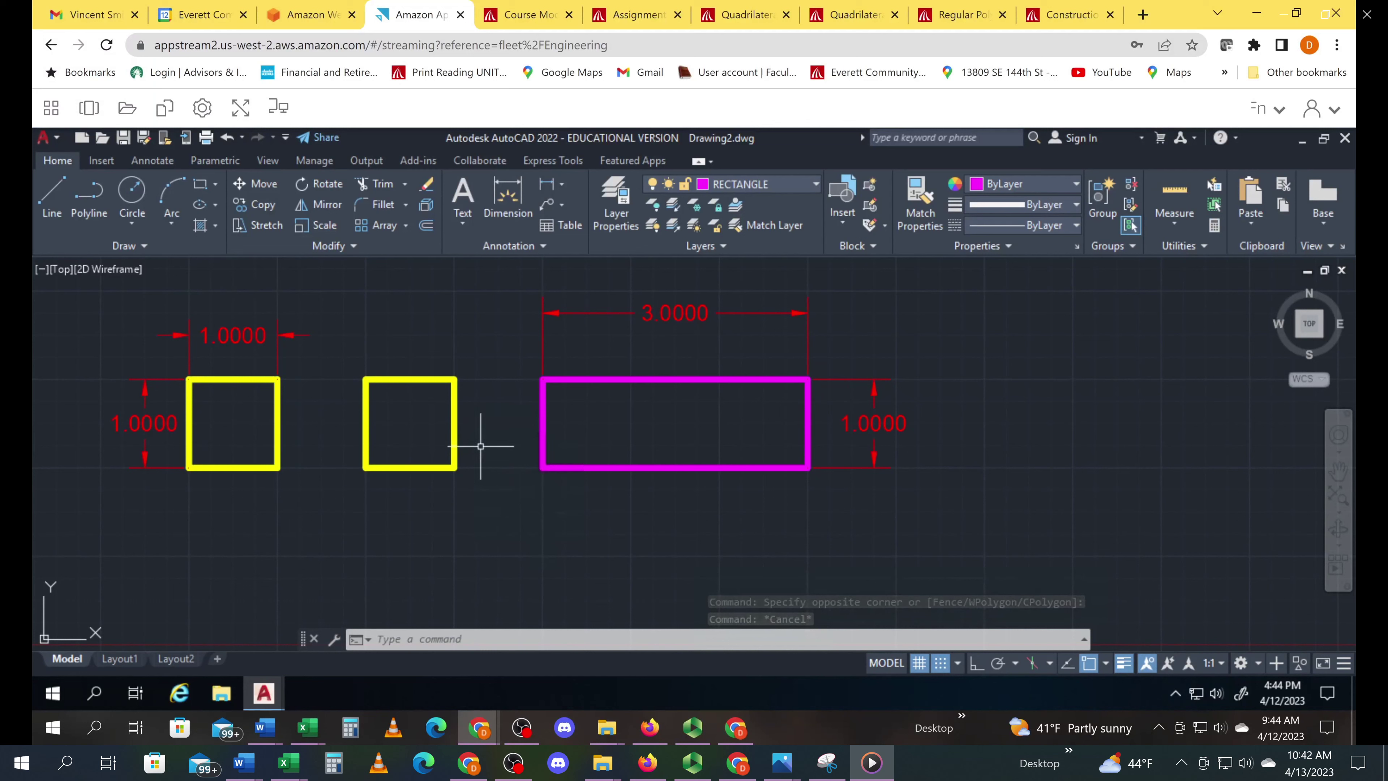
mouse_move(553, 525)
middle_mouse_down()
mouse_move(563, 538)
mouse_move(582, 521)
middle_mouse_up()
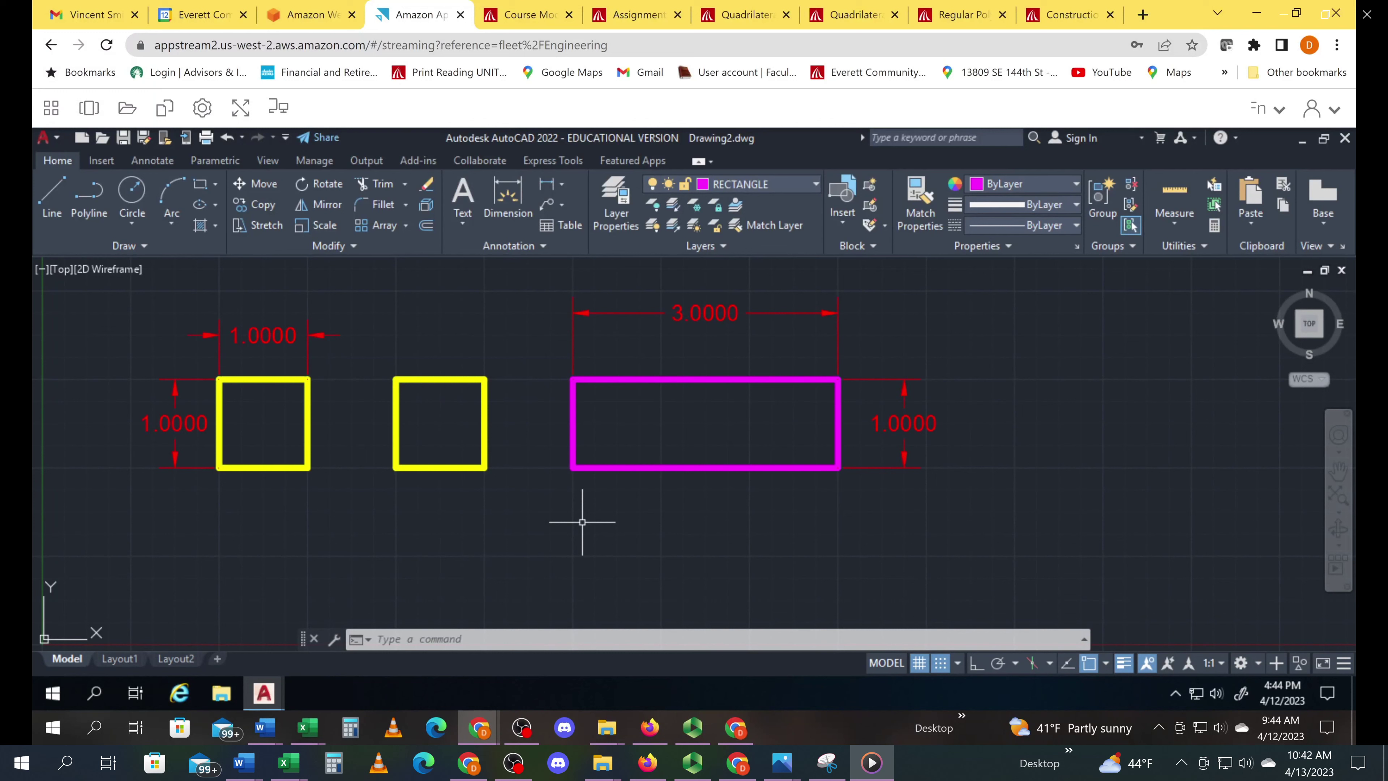
left_click(815, 183)
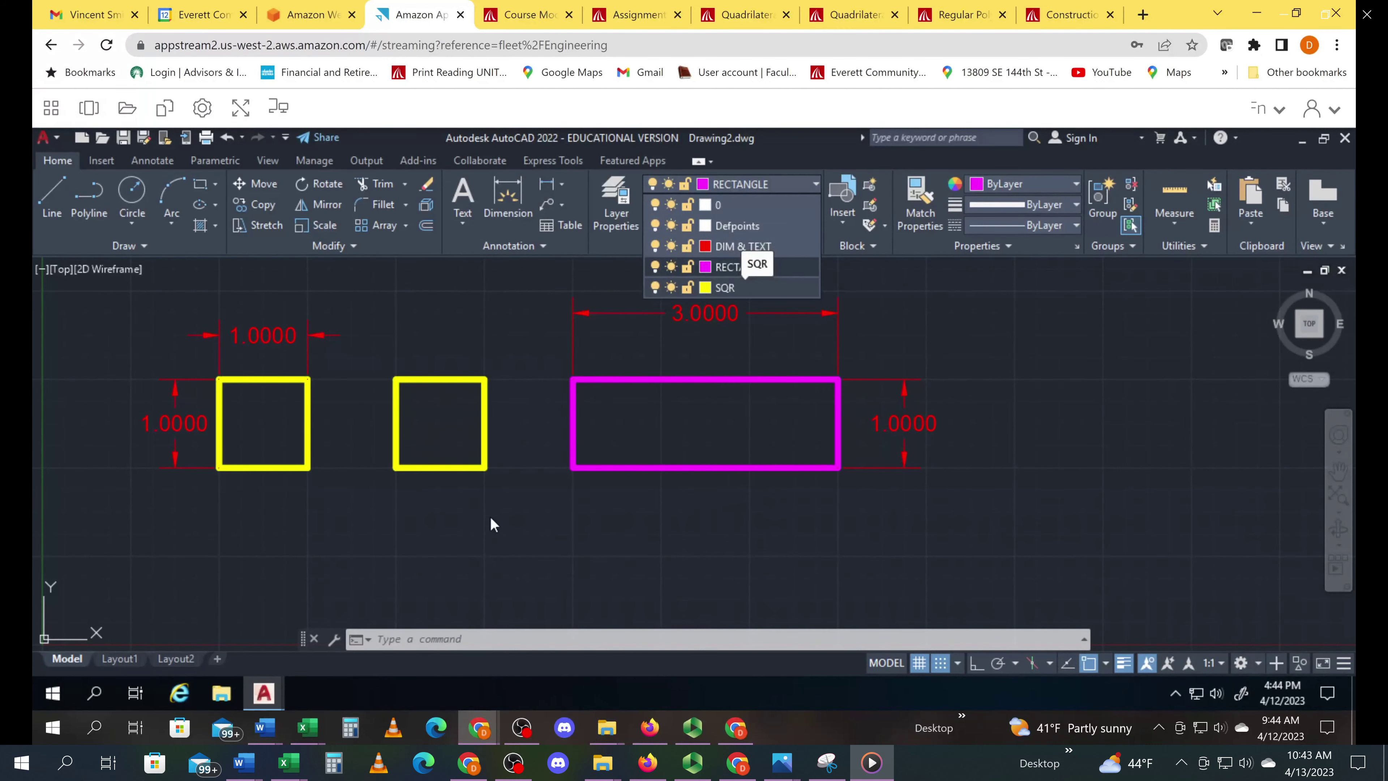
left_click(531, 400)
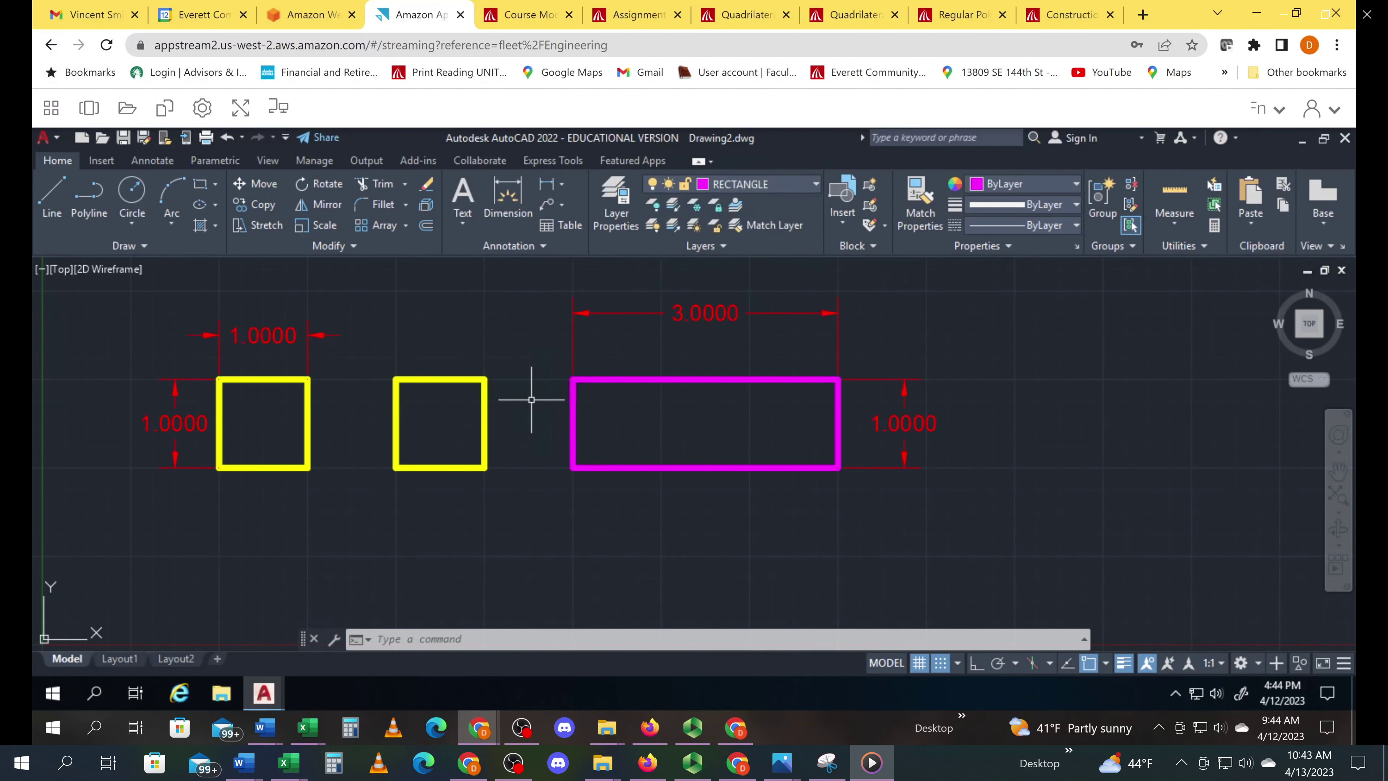
middle_click_drag(532, 398, 605, 418)
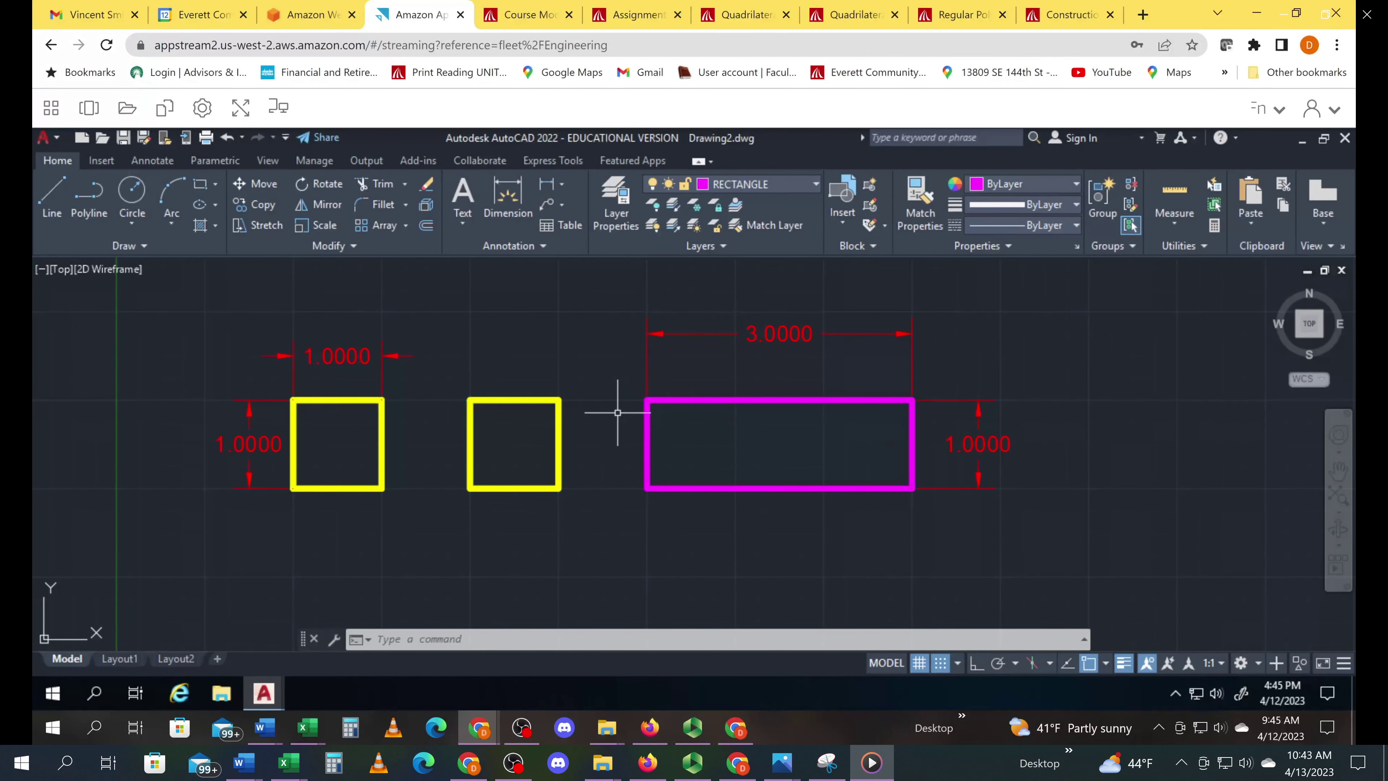
middle_click_drag(605, 466, 601, 452)
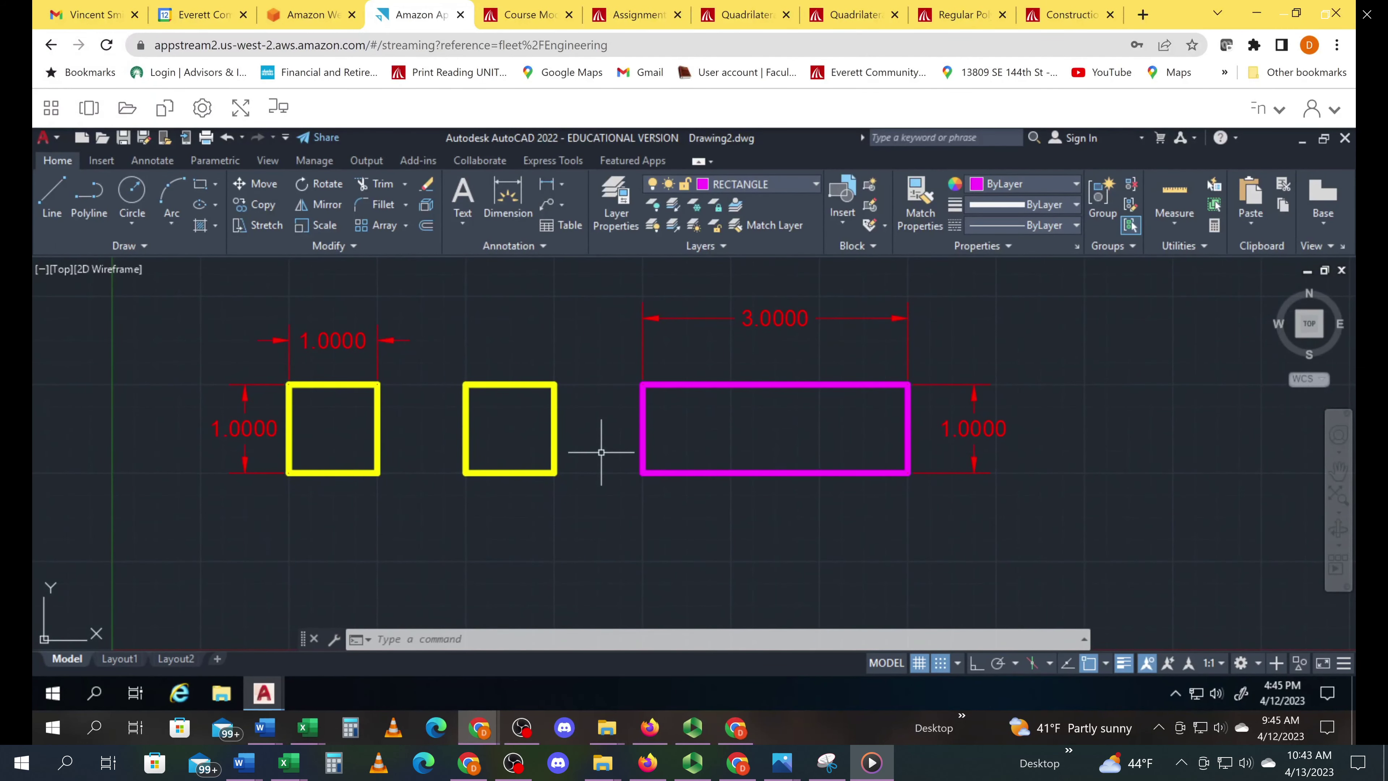